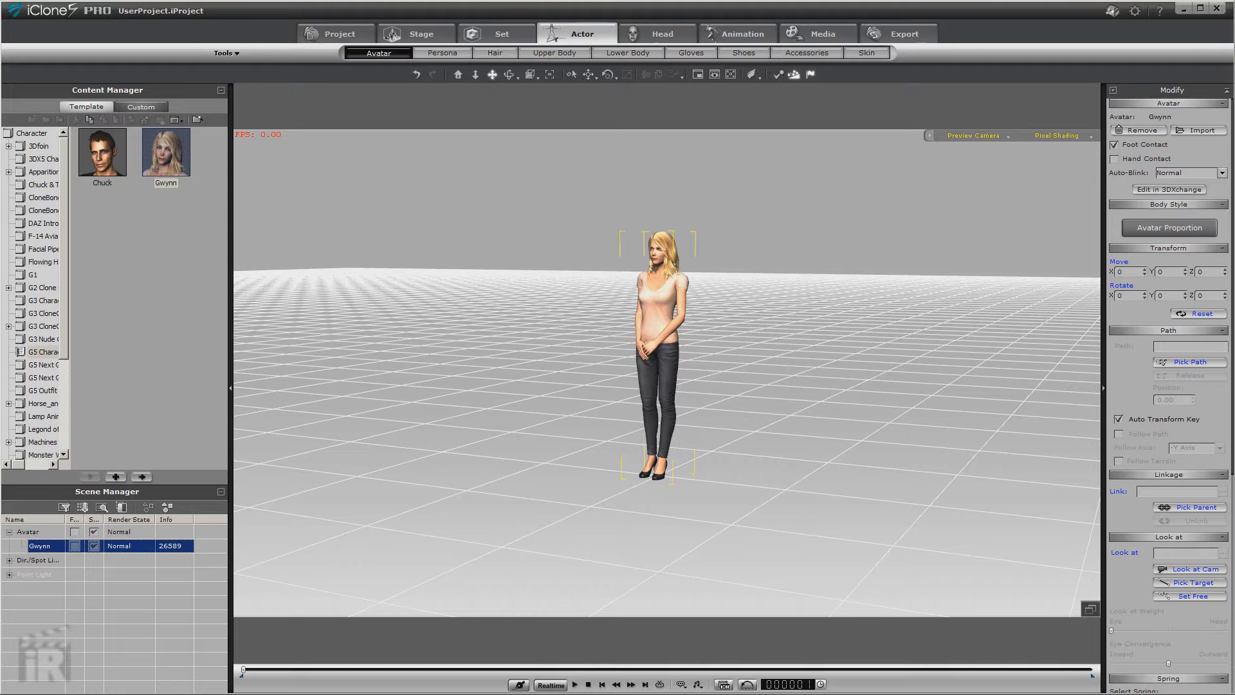
# Open the Edit Motion Layer editor for the standing avatar and lower its hips into a seated pose
pyautogui.rightClick(663, 315)
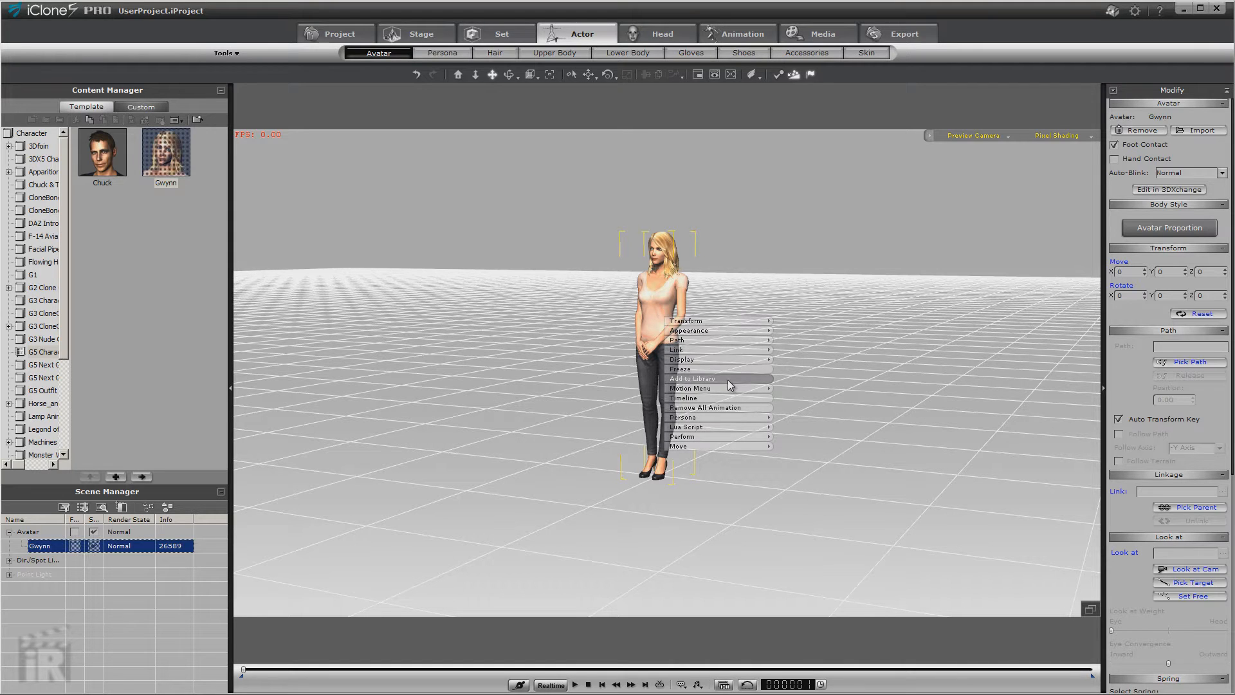
pyautogui.moveTo(729, 390)
pyautogui.click(808, 389)
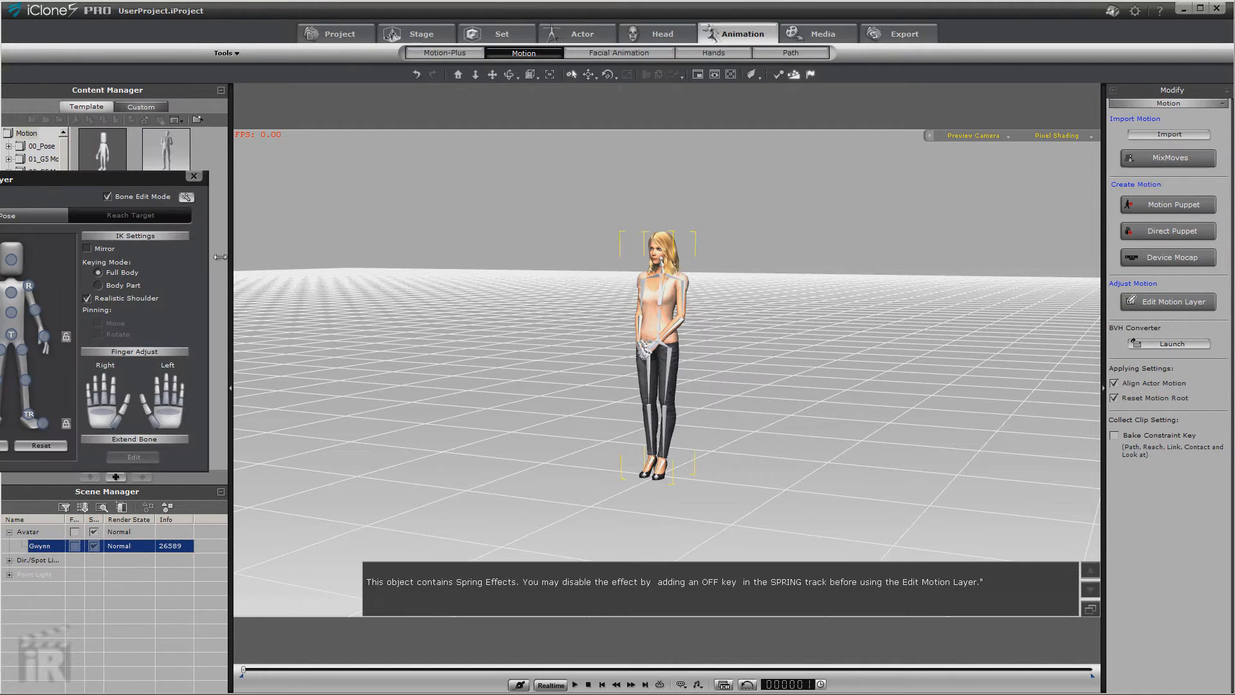
pyautogui.moveTo(152, 183); pyautogui.dragTo(552, 198)
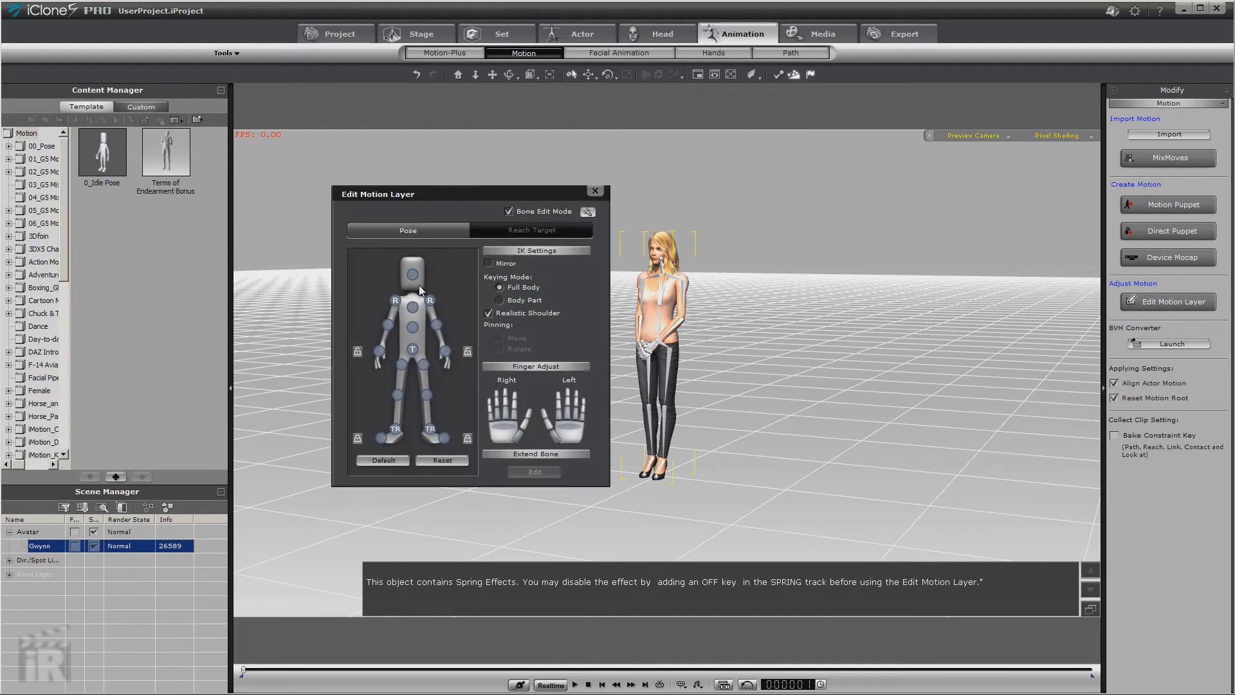
pyautogui.click(412, 350)
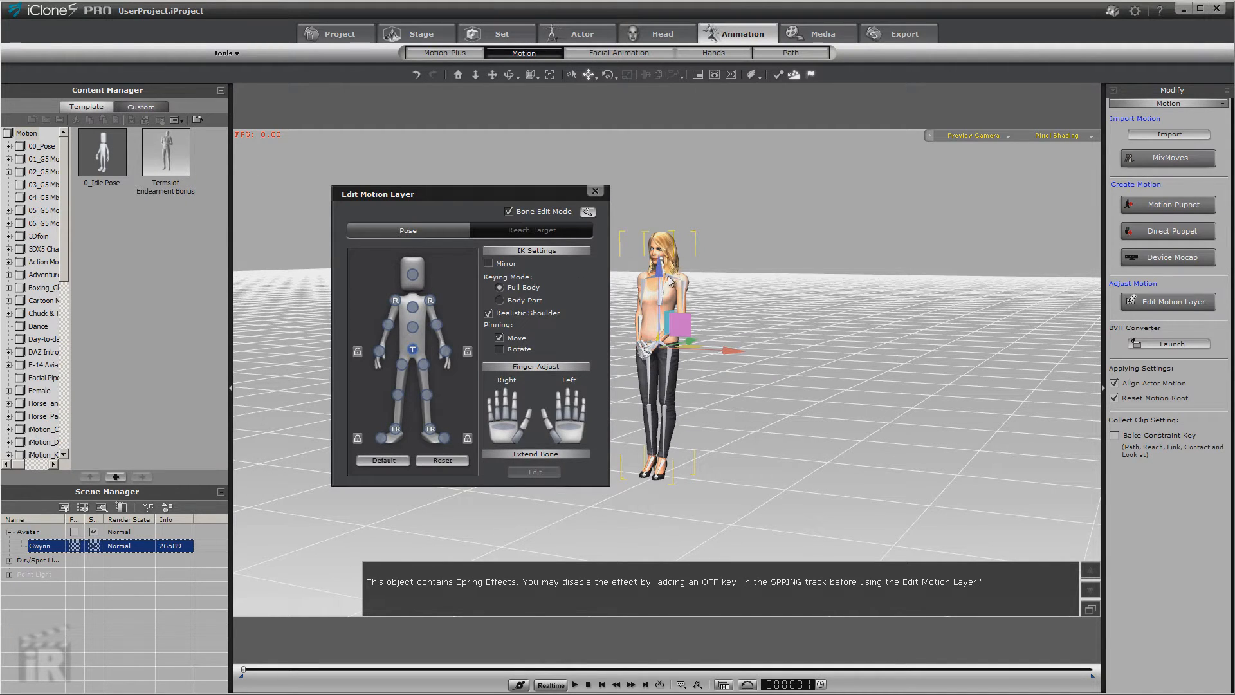
pyautogui.moveTo(680, 325); pyautogui.dragTo(706, 394)
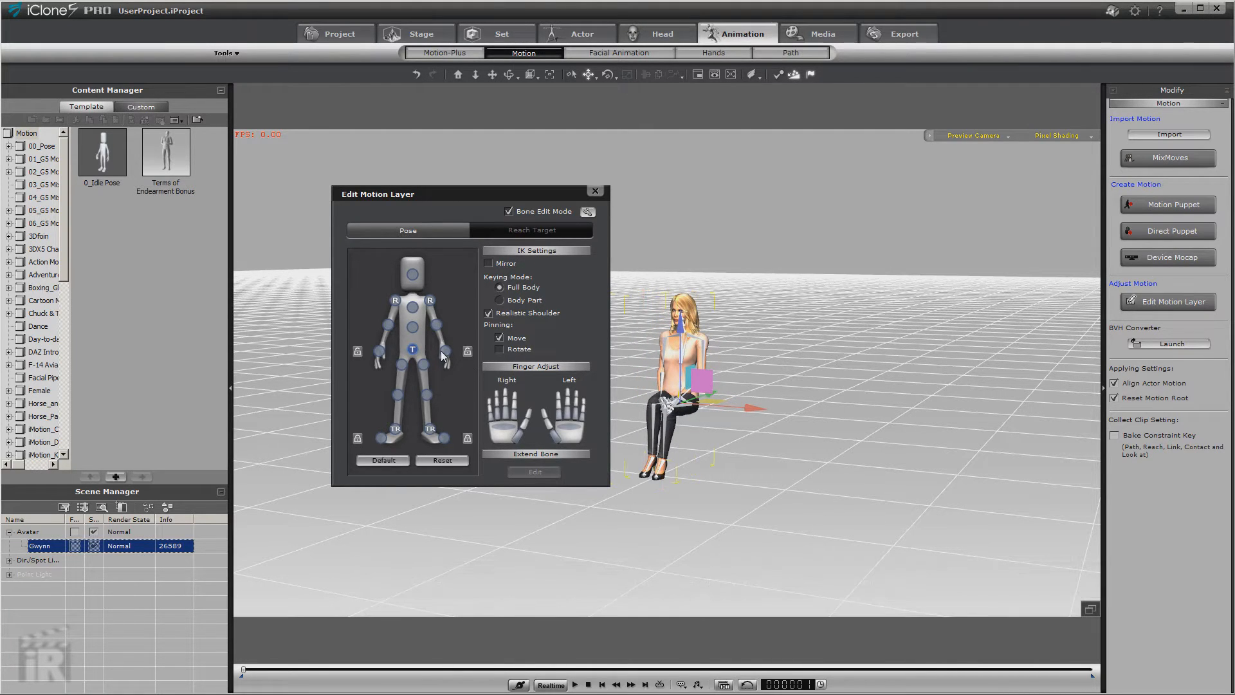
# Enable Mirror for the left hand with move pinning off, and pull both hands apart and upward in front of the torso
pyautogui.click(499, 338)
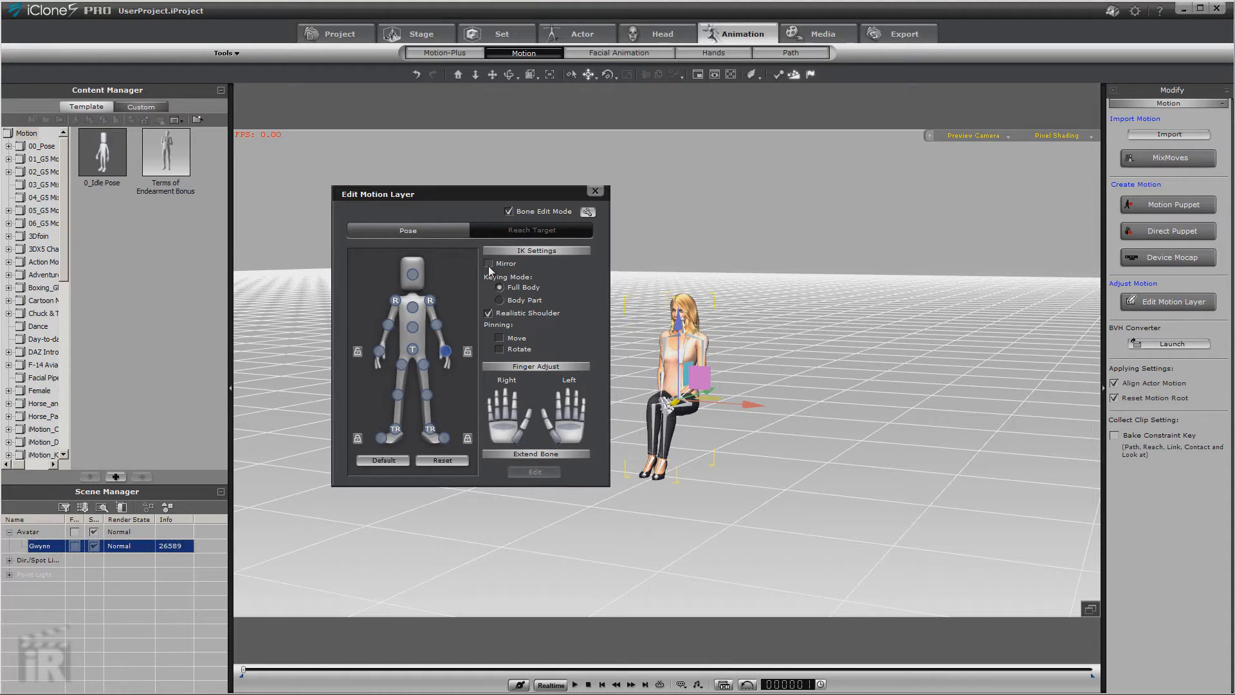
pyautogui.click(489, 264)
pyautogui.moveTo(749, 405); pyautogui.dragTo(756, 406)
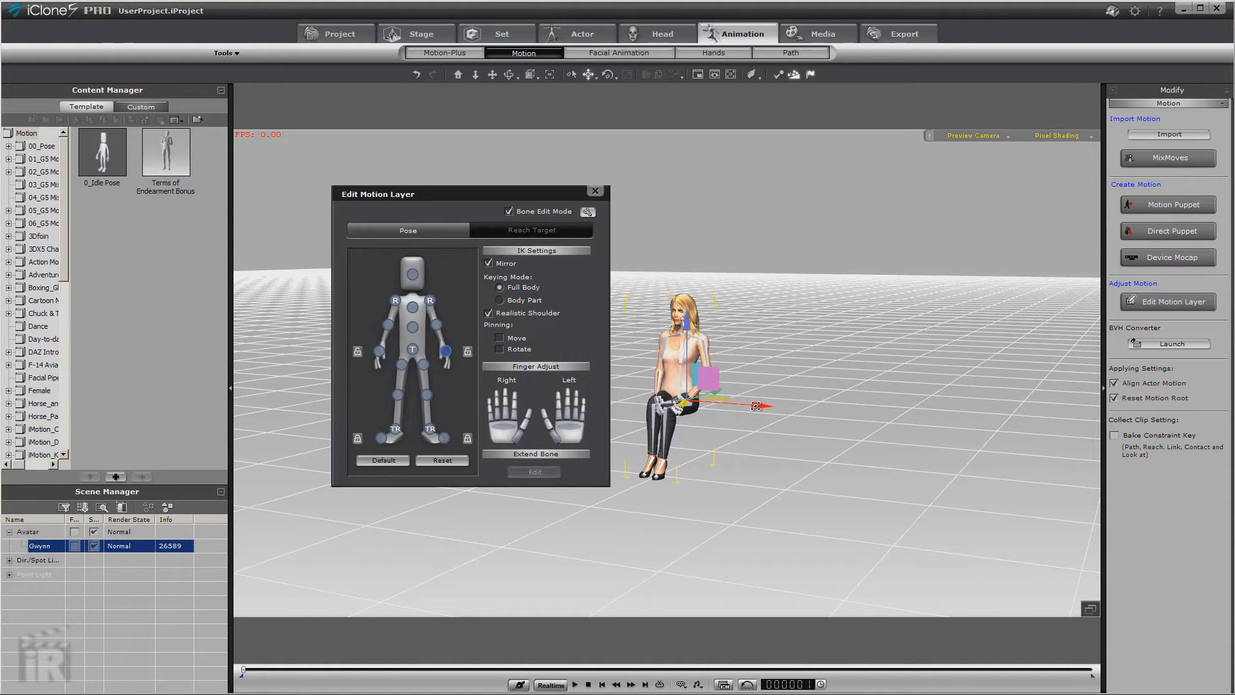
pyautogui.moveTo(685, 322); pyautogui.dragTo(685, 304)
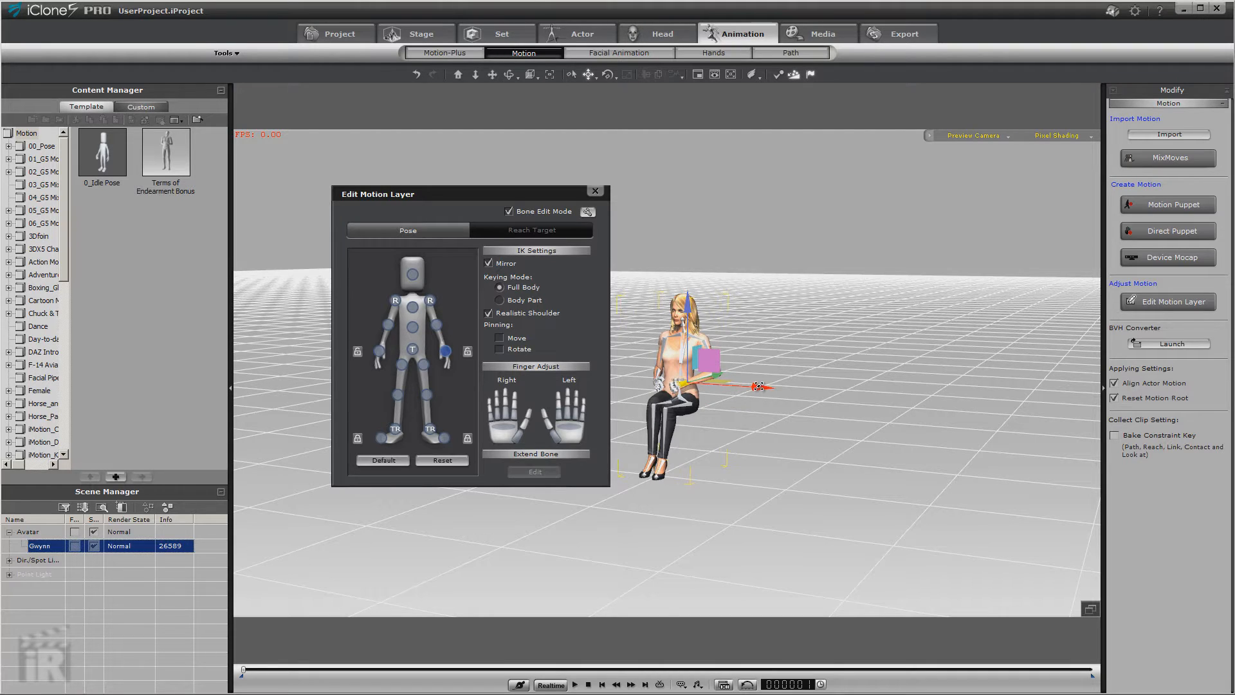
pyautogui.moveTo(758, 386); pyautogui.dragTo(768, 386)
pyautogui.moveTo(696, 308); pyautogui.dragTo(695, 302)
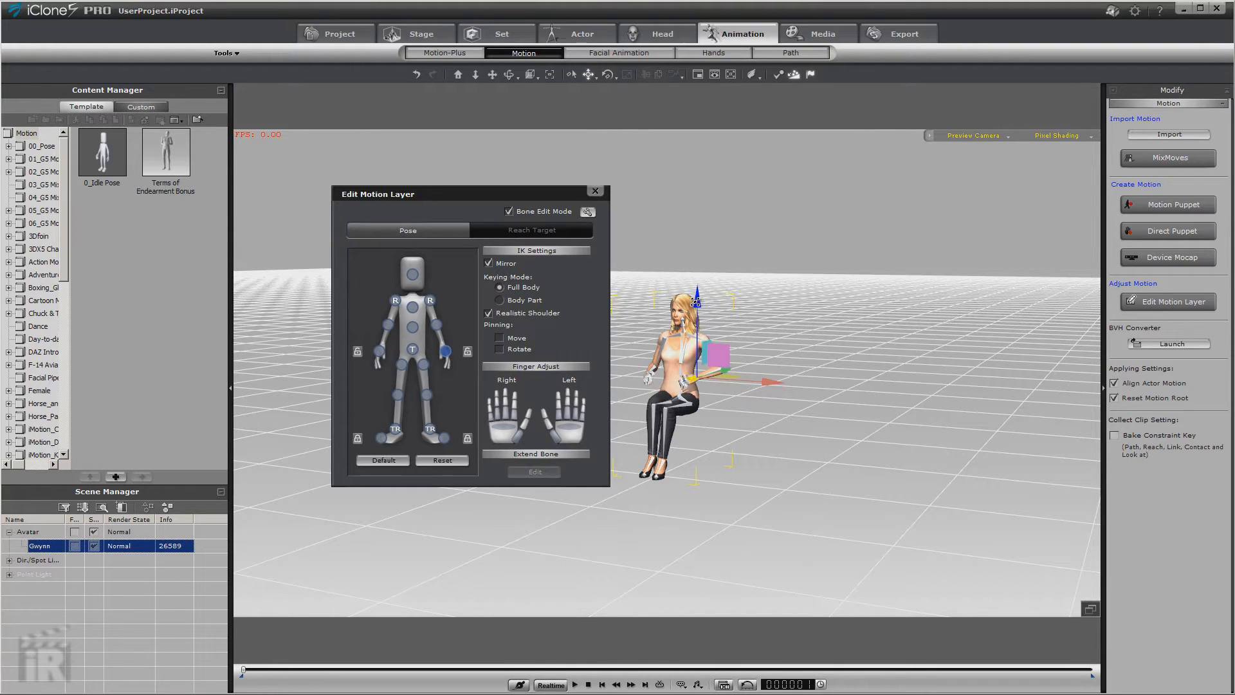
# Rotate the mirrored hands with Bone Edit Mode off and close the motion layer editor
pyautogui.click(509, 211)
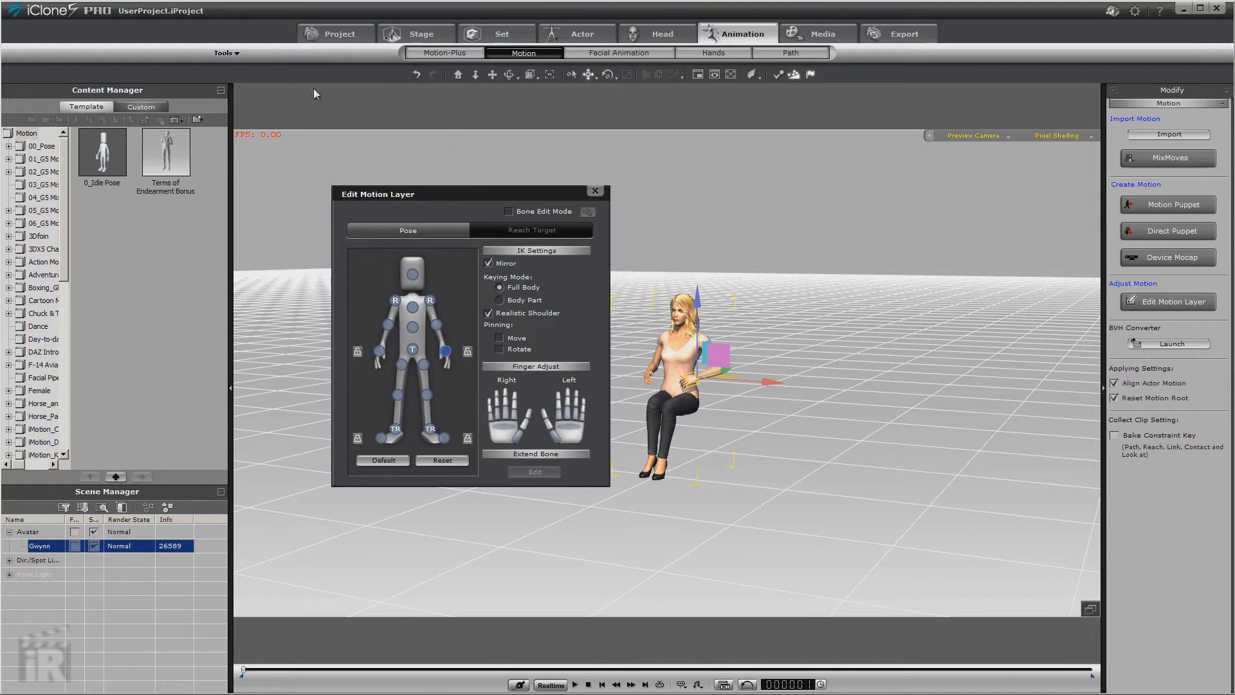
pyautogui.click(608, 75)
pyautogui.moveTo(721, 348); pyautogui.dragTo(749, 339)
pyautogui.moveTo(670, 345); pyautogui.dragTo(672, 335)
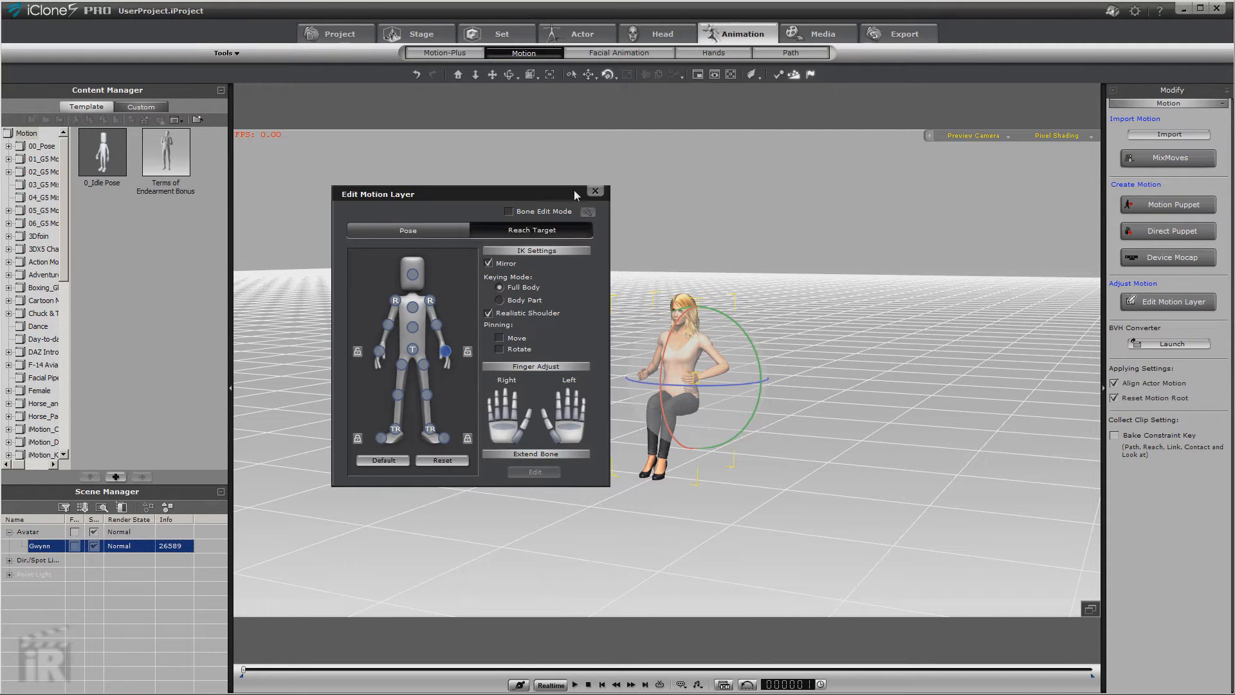
pyautogui.click(596, 191)
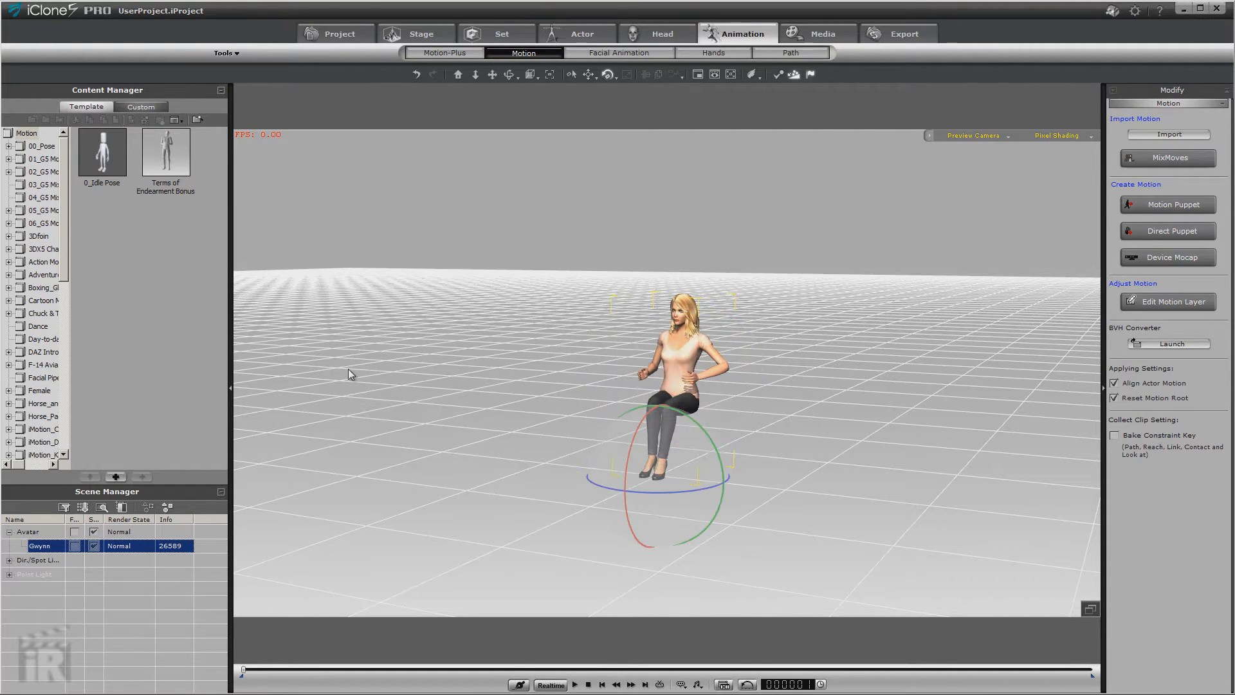
# Add the Box_001 and Cylinder_001 props from the 3D Blocks library to the scene
pyautogui.click(783, 303)
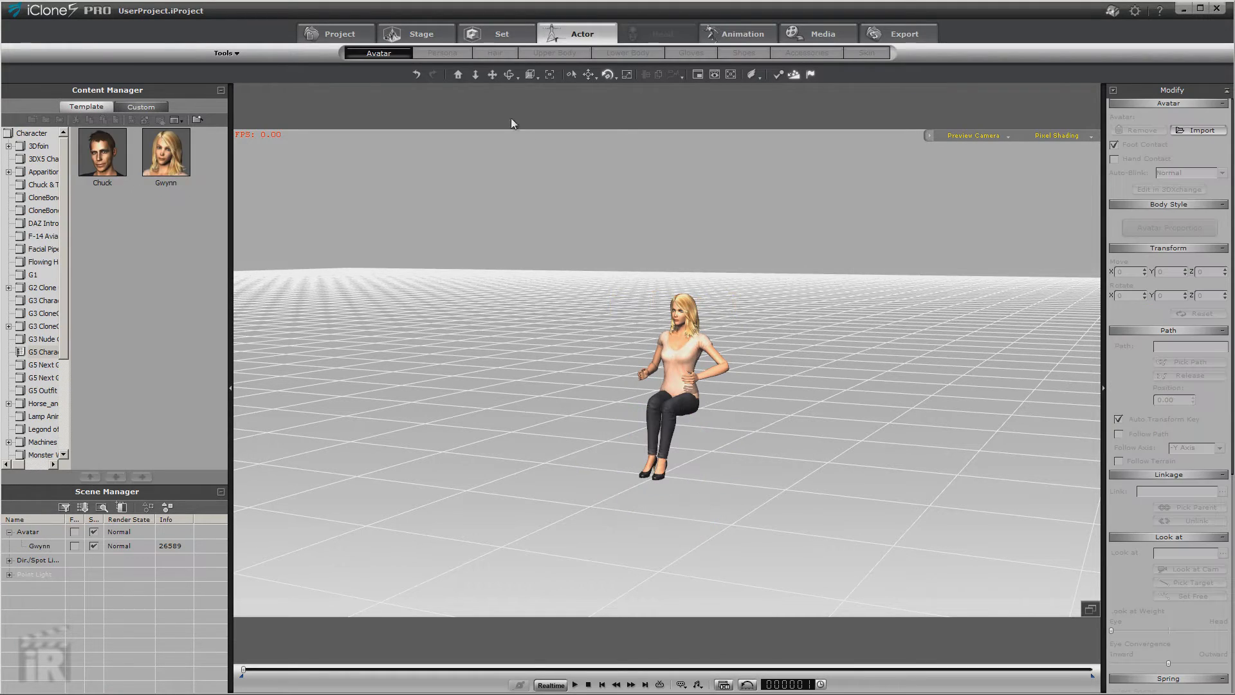
pyautogui.click(509, 76)
pyautogui.moveTo(625, 253); pyautogui.dragTo(612, 301)
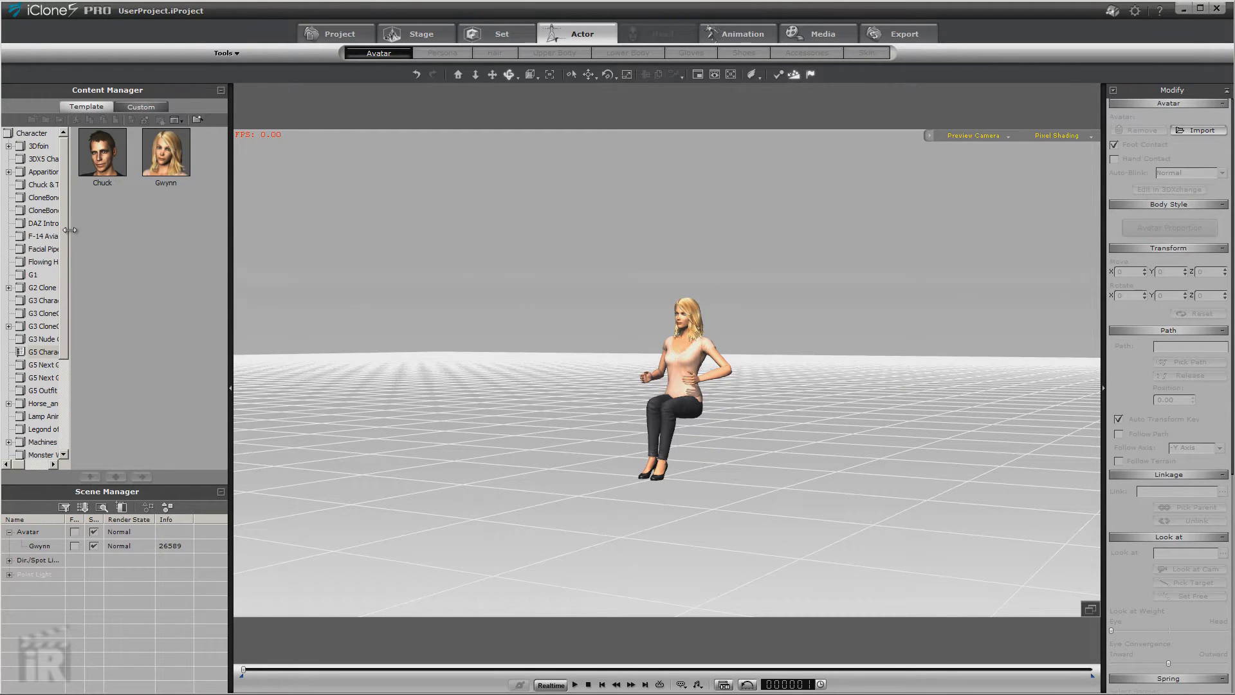
pyautogui.moveTo(69, 296); pyautogui.dragTo(103, 296)
pyautogui.click(494, 35)
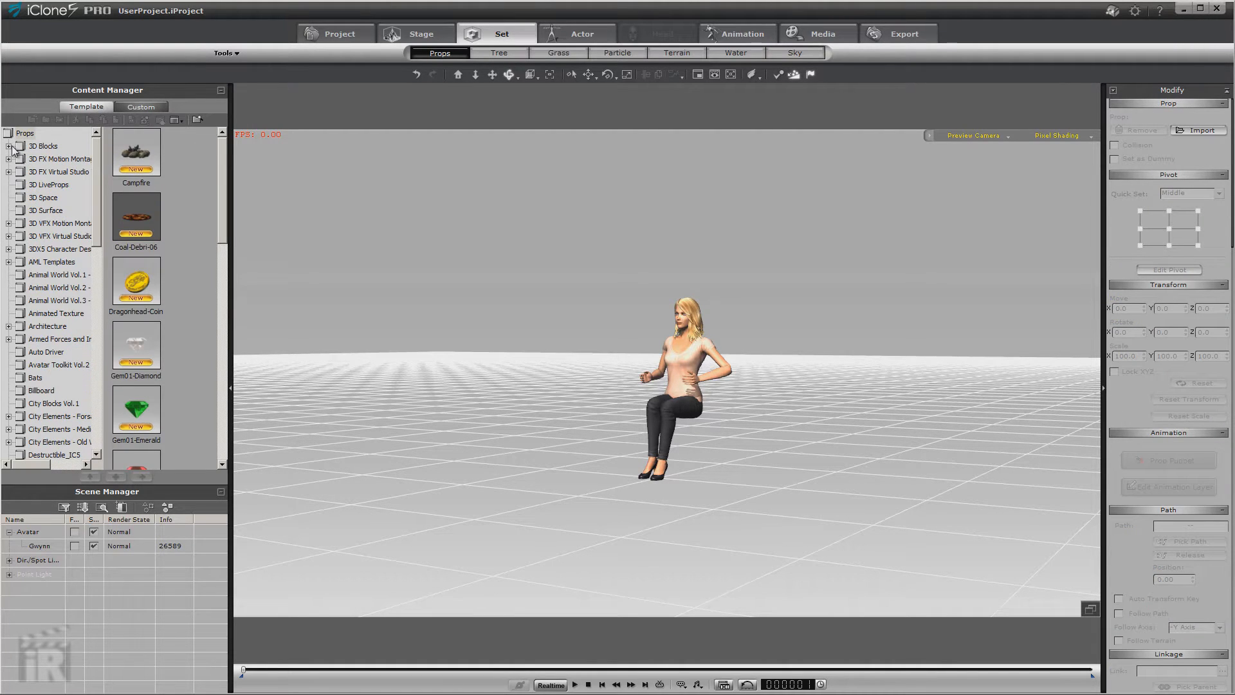
pyautogui.click(9, 146)
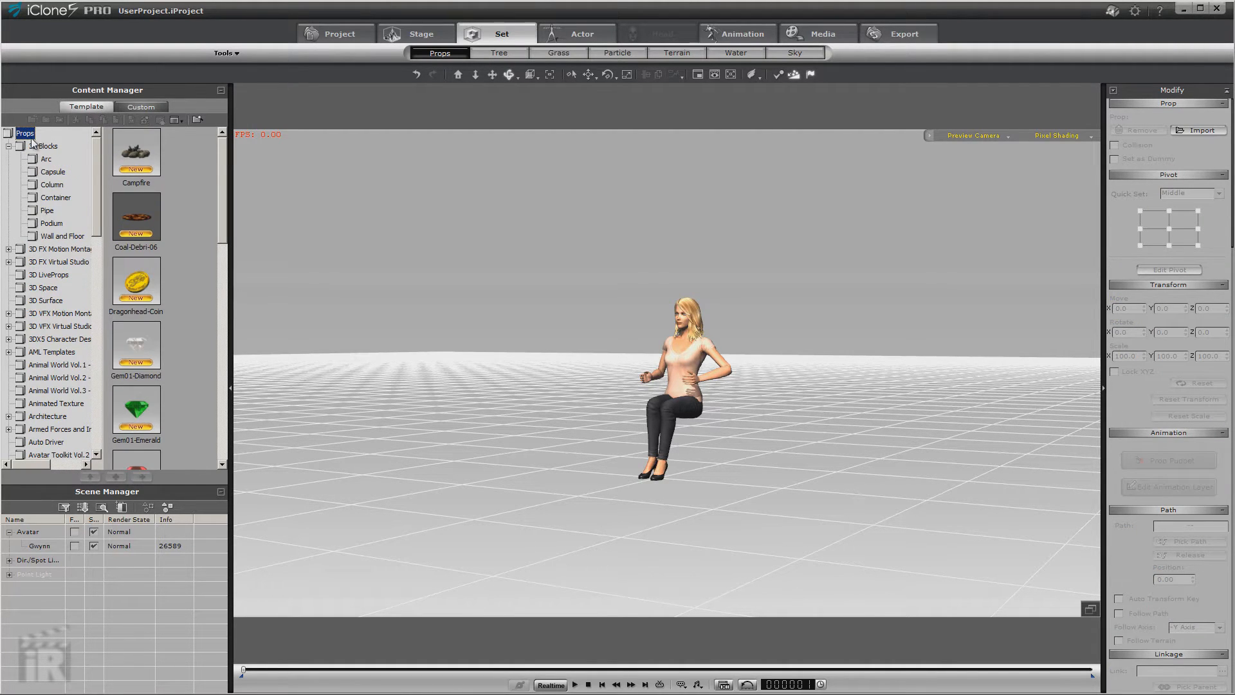
pyautogui.click(34, 145)
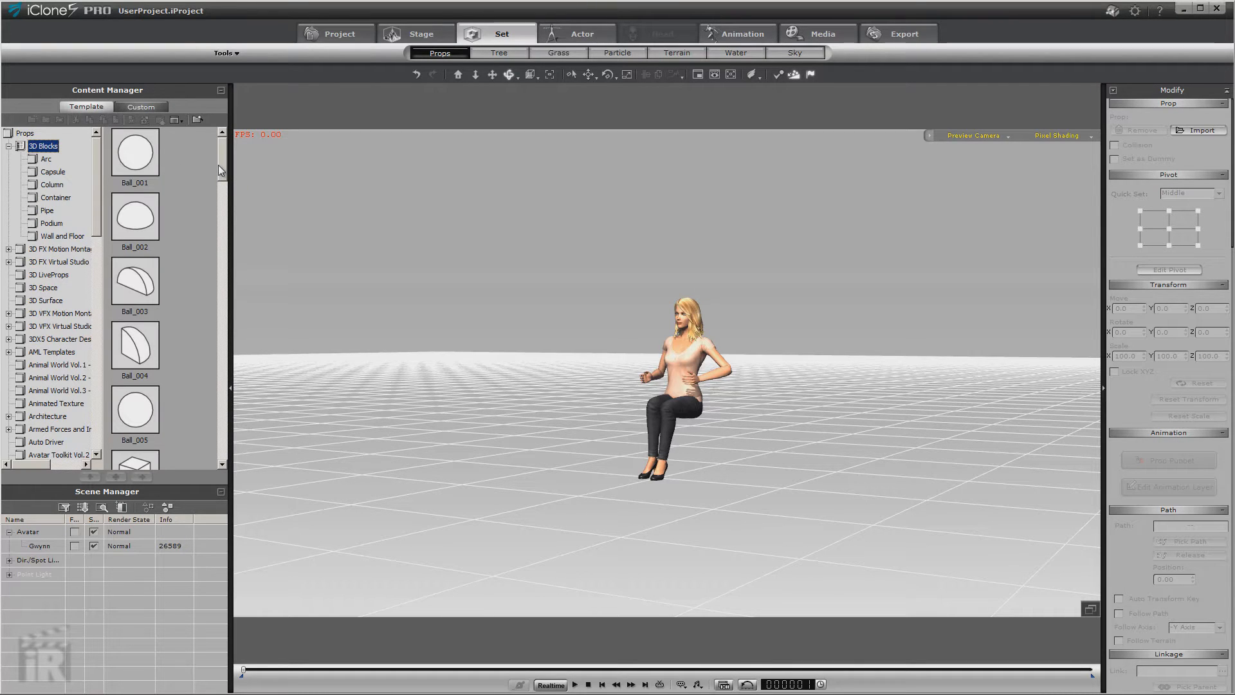
pyautogui.scroll(-3, 218, 165)
pyautogui.click(125, 244)
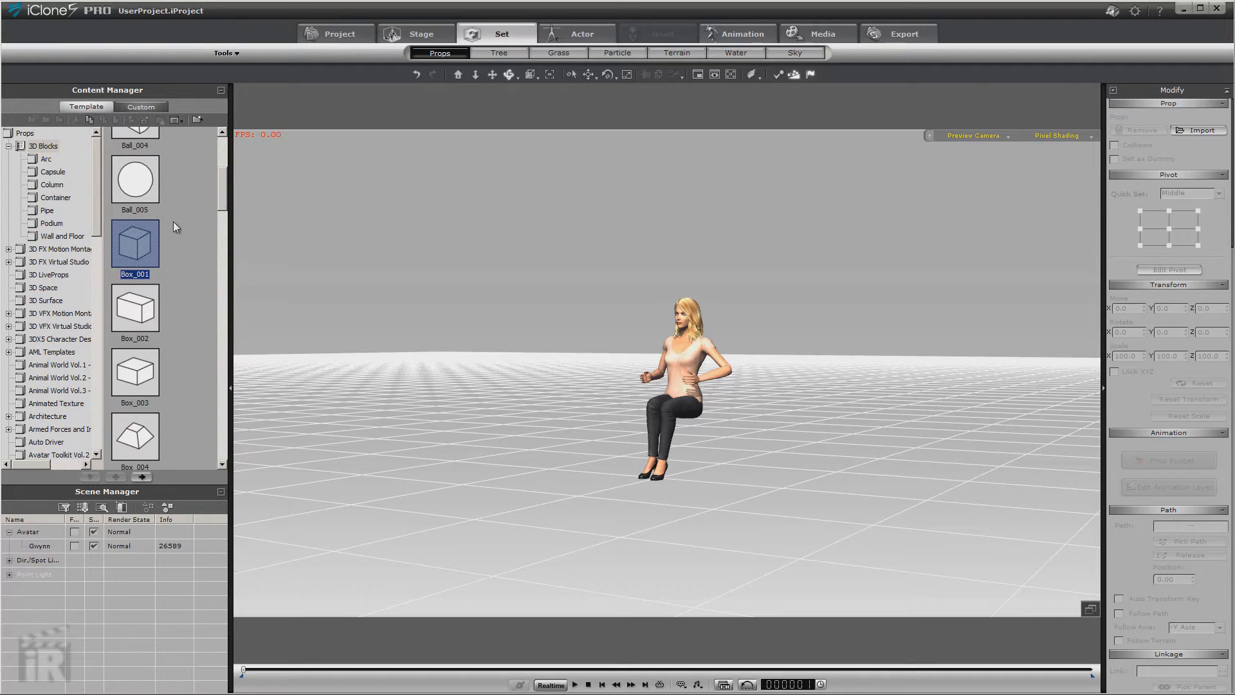
pyautogui.doubleClick(141, 245)
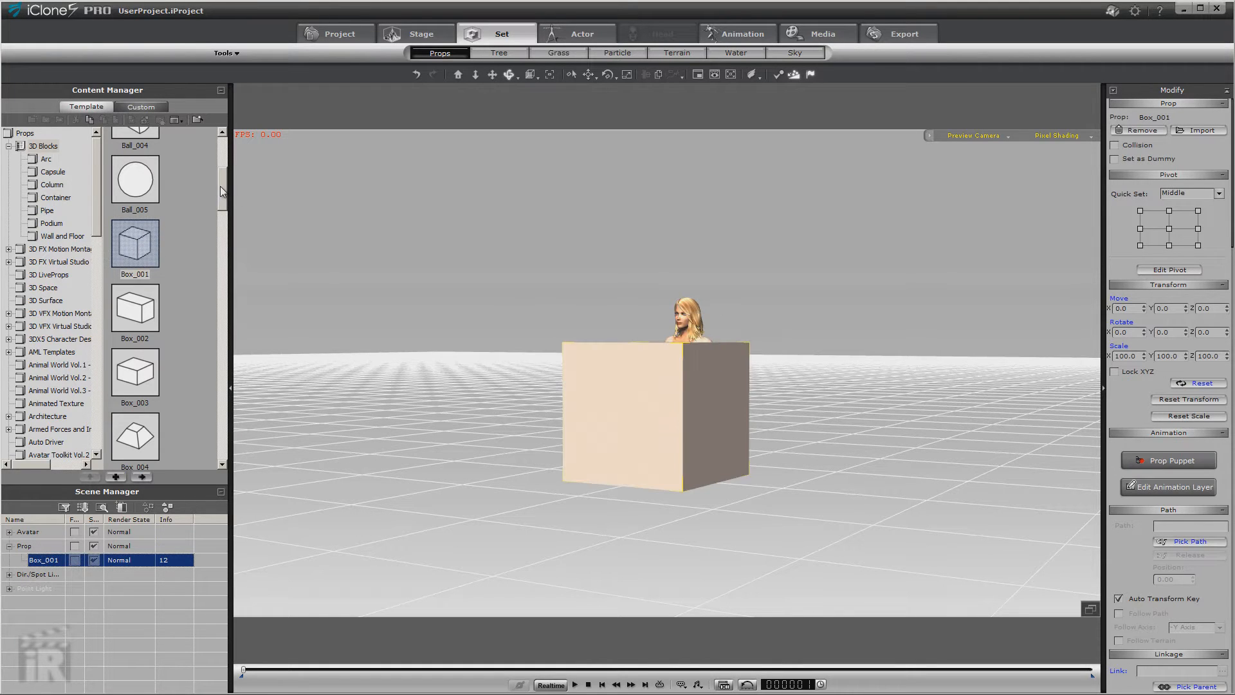
pyautogui.moveTo(220, 186); pyautogui.dragTo(229, 309)
pyautogui.doubleClick(144, 336)
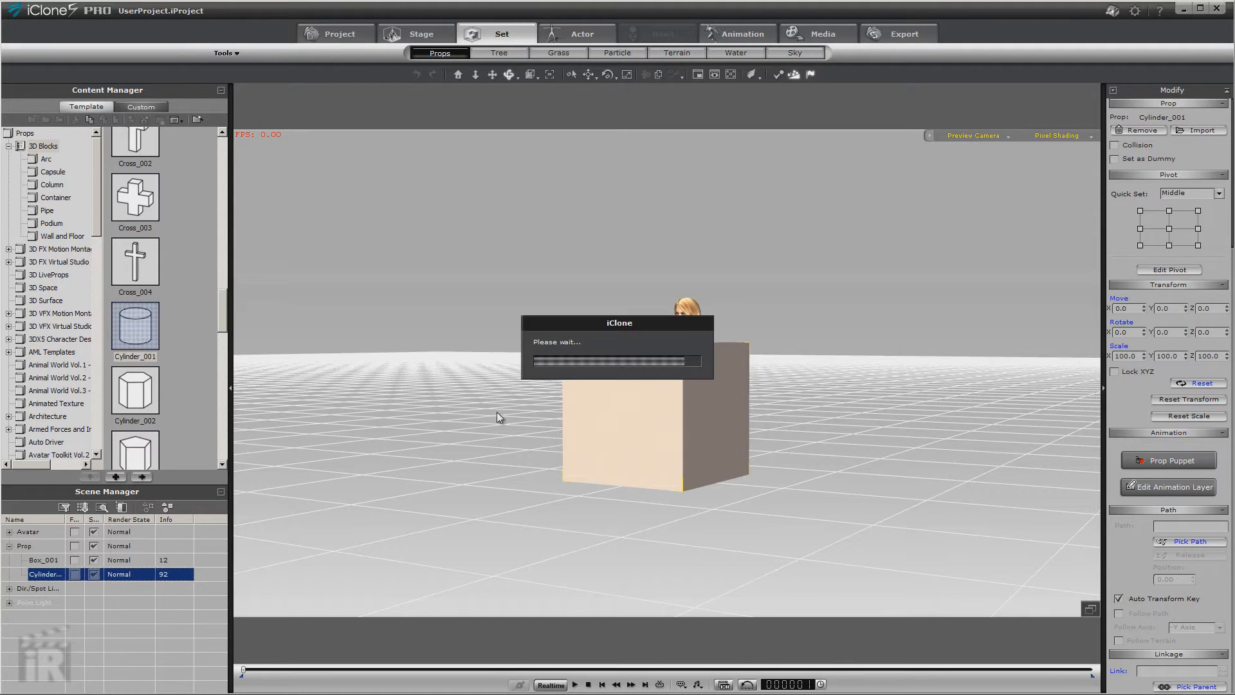
# Move the box aside from the avatar along X to about -127.2
pyautogui.click(686, 454)
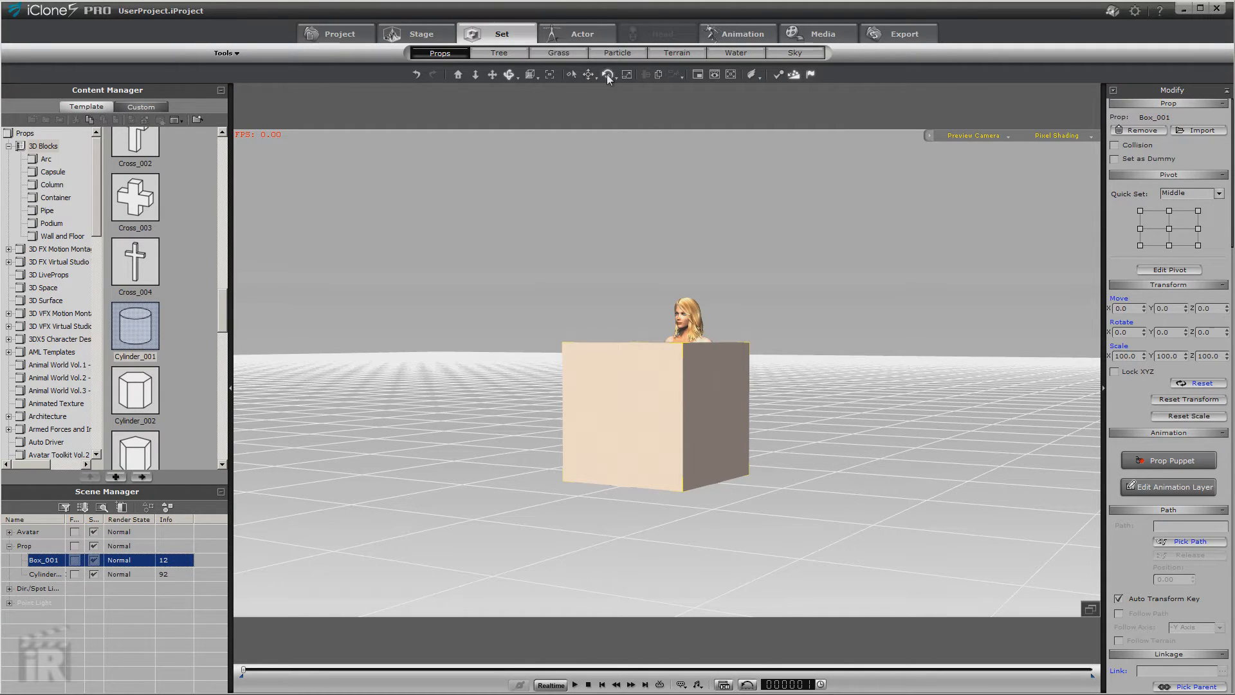
pyautogui.click(587, 75)
pyautogui.moveTo(714, 482); pyautogui.dragTo(573, 477)
# Scale the cylinder into a small thin disc of about 41.6 in X and Y and 4.6 in Z
pyautogui.click(673, 443)
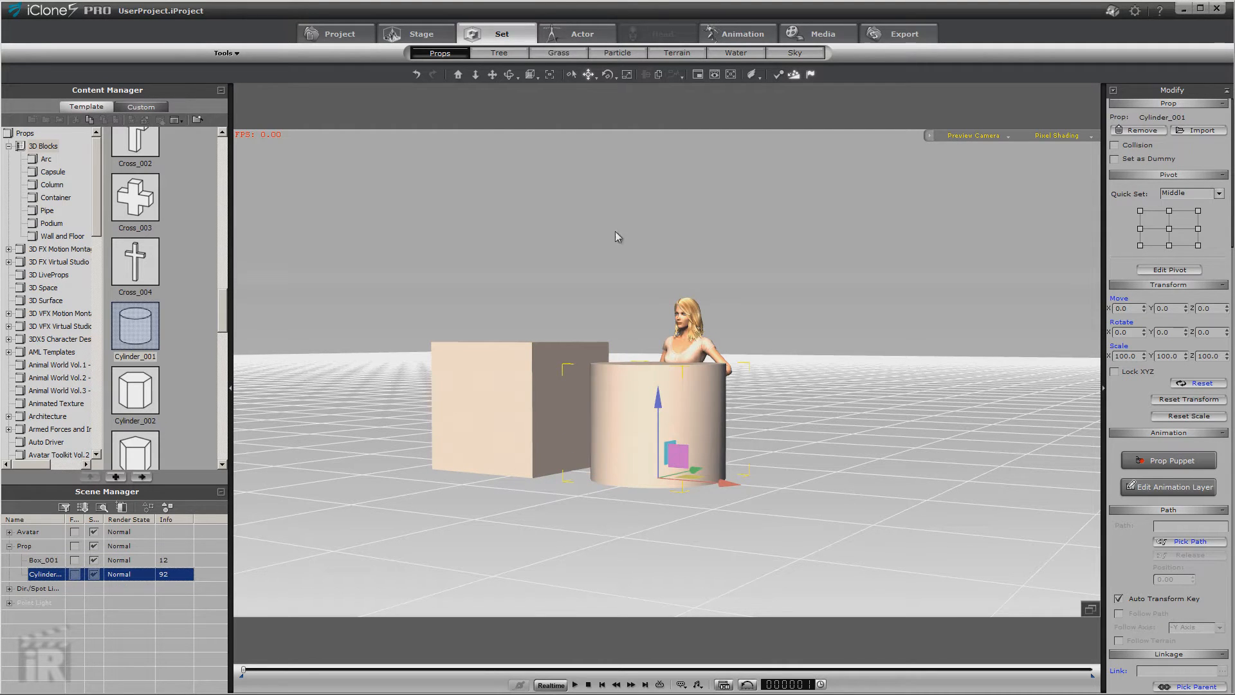
pyautogui.click(627, 75)
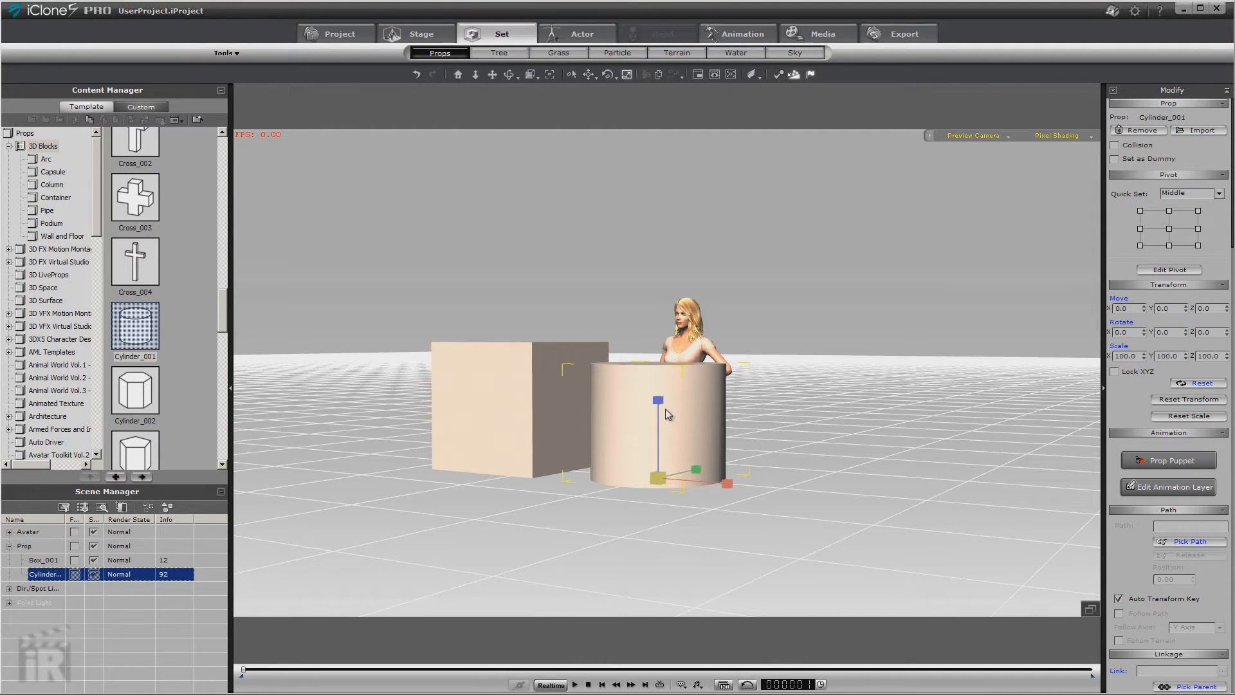
pyautogui.moveTo(658, 401); pyautogui.dragTo(651, 582)
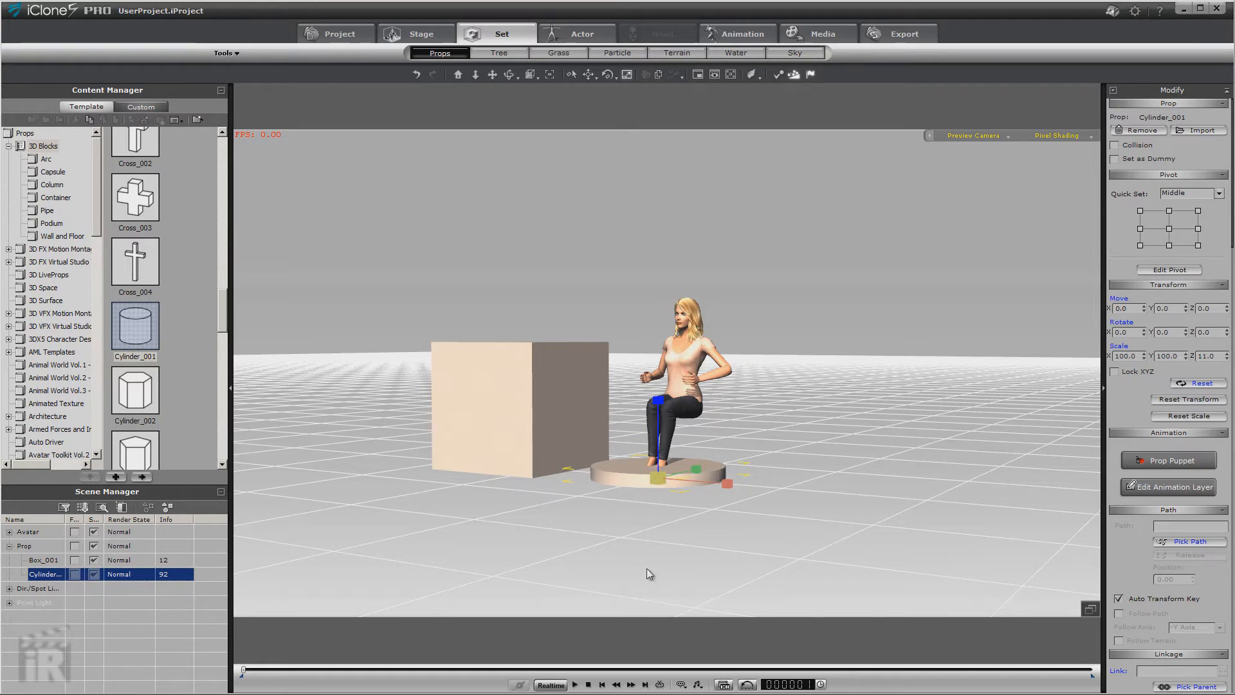
pyautogui.moveTo(658, 478); pyautogui.dragTo(593, 587)
# Tilt the disc to an X rotation of about 315.1 and raise it to about Z 84.9 in front of the avatar
pyautogui.click(608, 74)
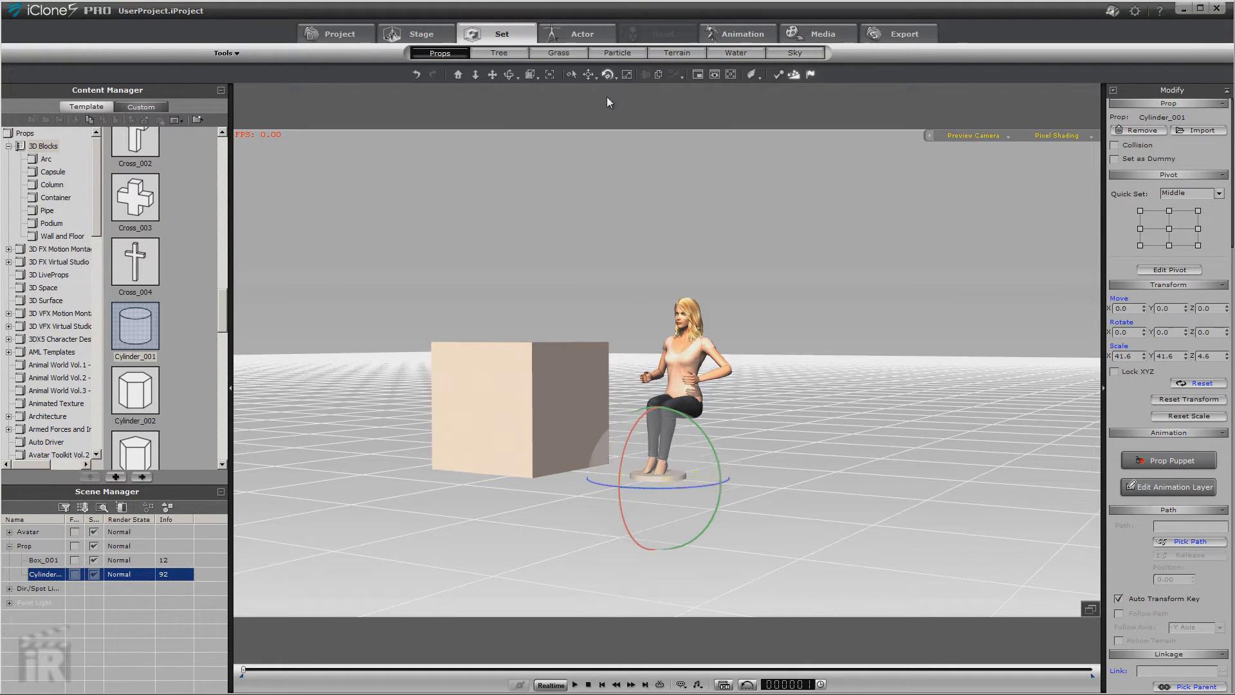
pyautogui.moveTo(628, 438); pyautogui.dragTo(613, 297)
pyautogui.click(587, 74)
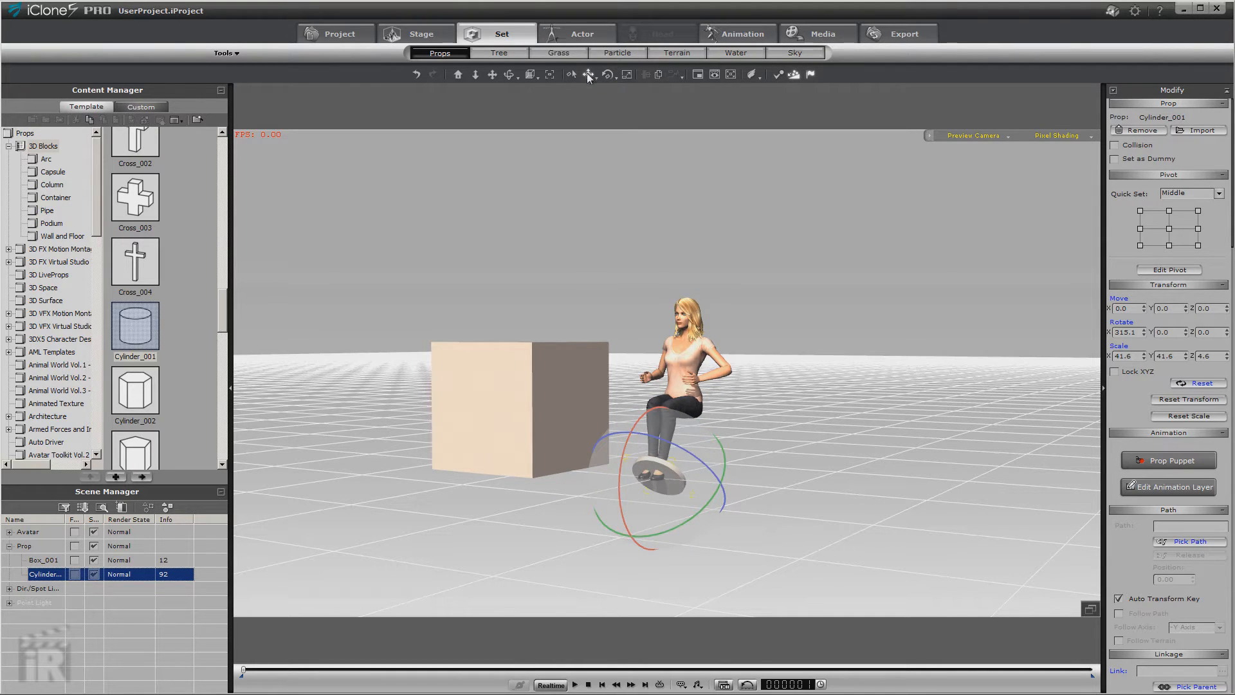
pyautogui.moveTo(655, 394); pyautogui.dragTo(656, 283)
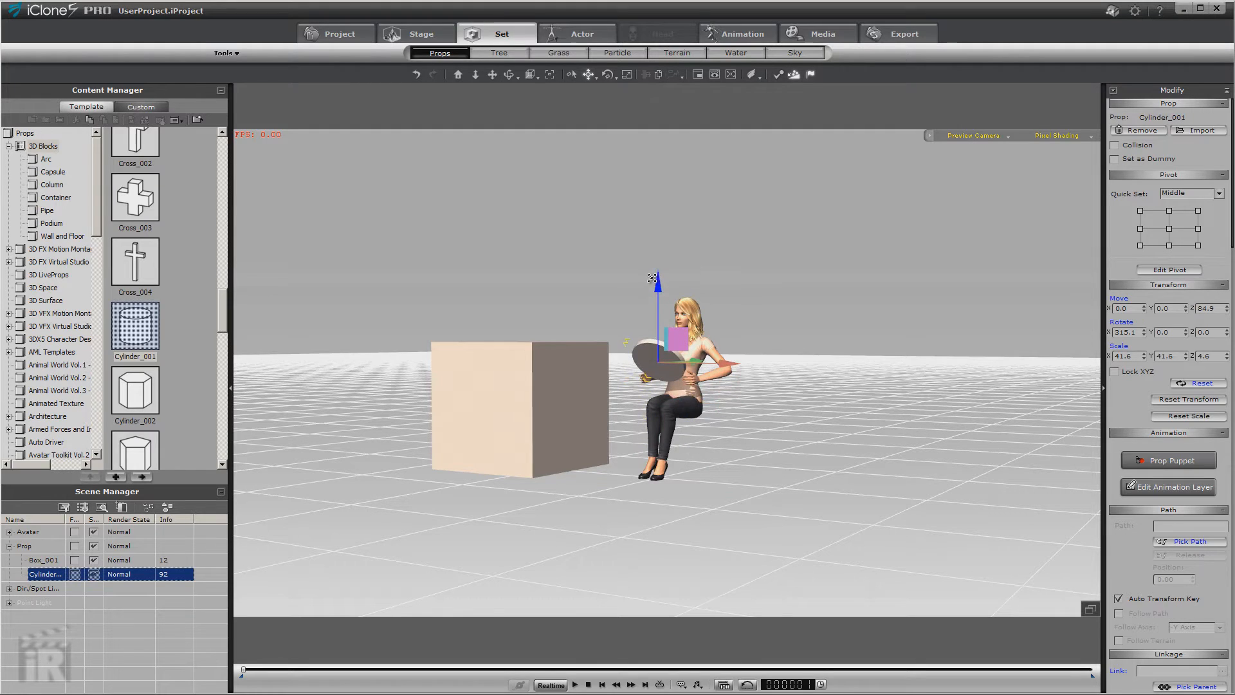
# Shrink the disc uniformly to about 36.5 in X and Y and 4.0 in Z to fit between the hands
pyautogui.click(511, 76)
pyautogui.moveTo(458, 269); pyautogui.dragTo(544, 309)
pyautogui.click(627, 74)
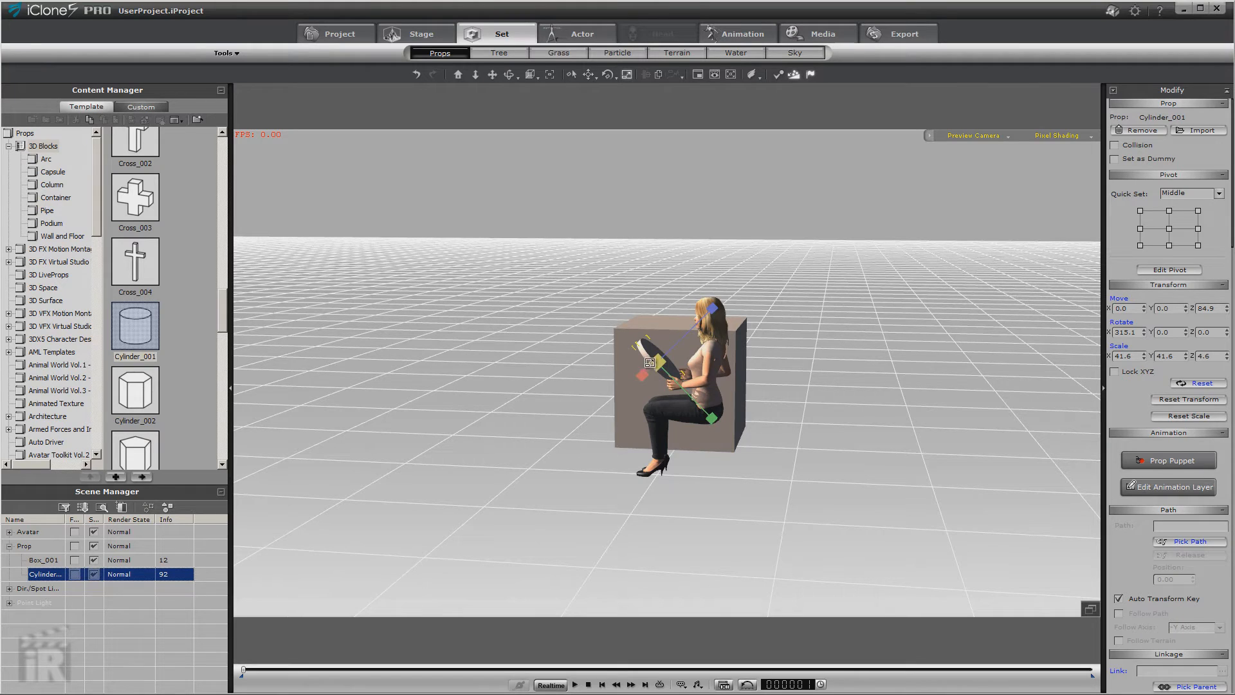
pyautogui.moveTo(661, 359); pyautogui.dragTo(635, 246)
pyautogui.click(509, 75)
pyautogui.moveTo(536, 261); pyautogui.dragTo(767, 337)
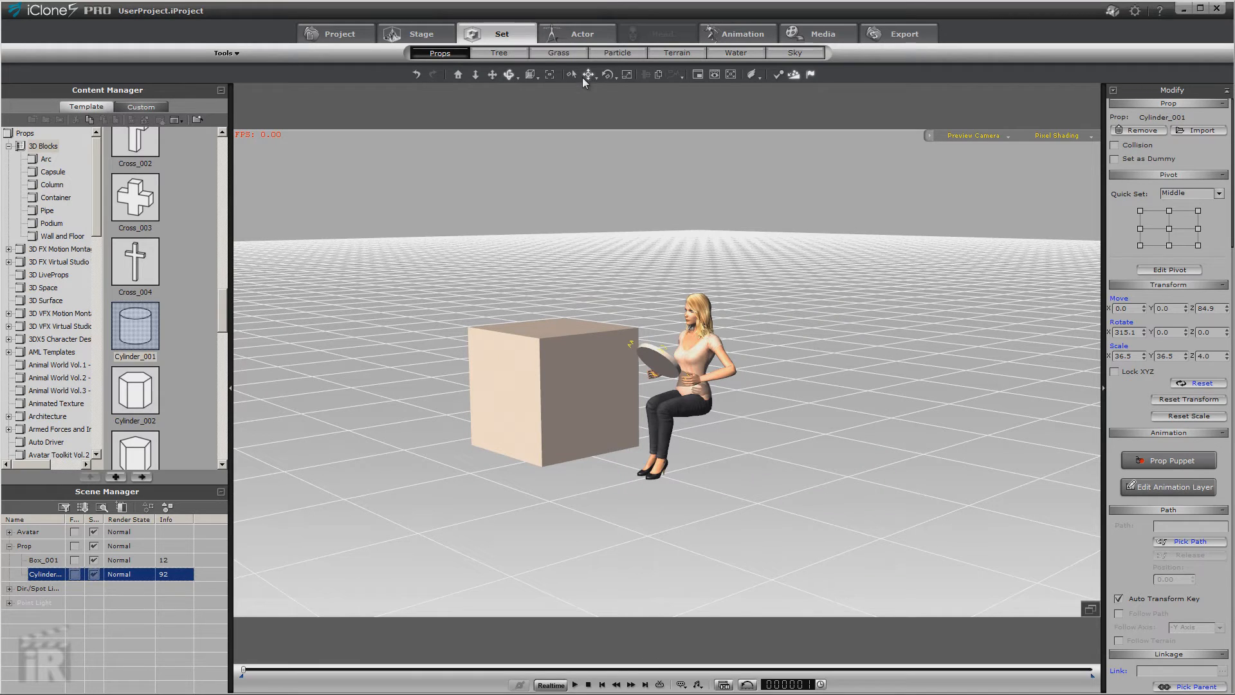
# Move the disc between the avatar's hands at about Y 6.5 and Z 75.0
pyautogui.click(588, 75)
pyautogui.moveTo(657, 284); pyautogui.dragTo(685, 313)
pyautogui.moveTo(715, 367); pyautogui.dragTo(723, 368)
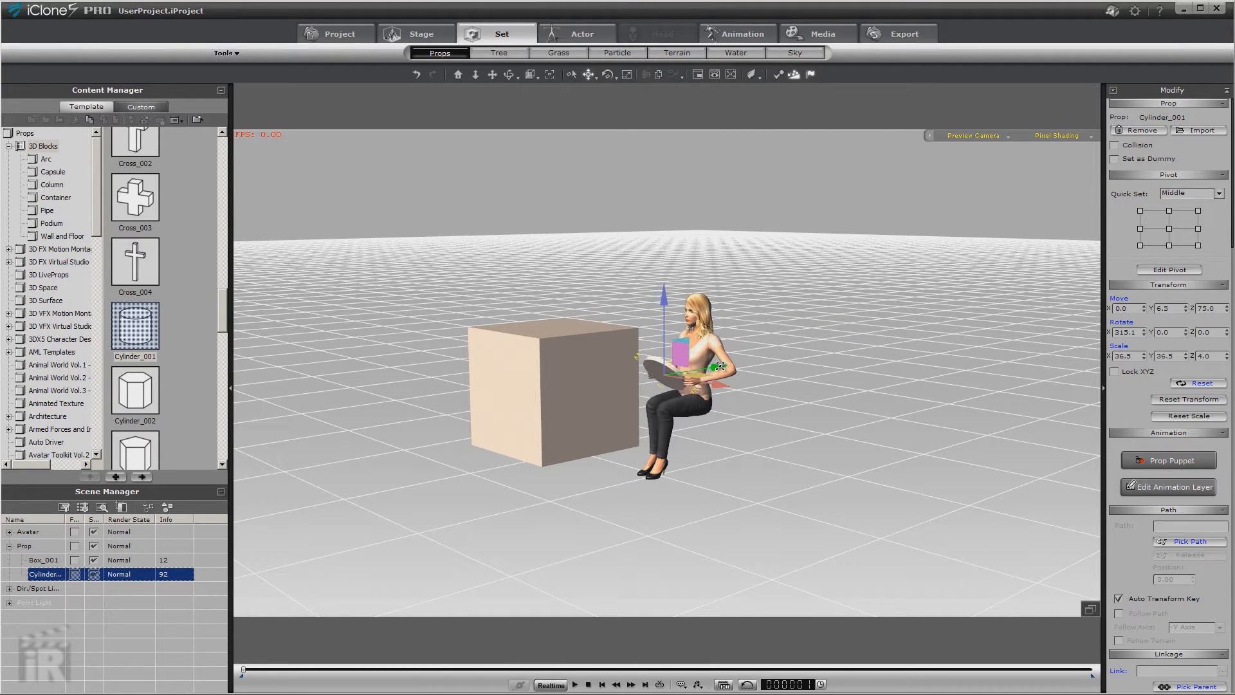
# Lock the box's XYZ proportions and set its scale to 10
pyautogui.click(585, 384)
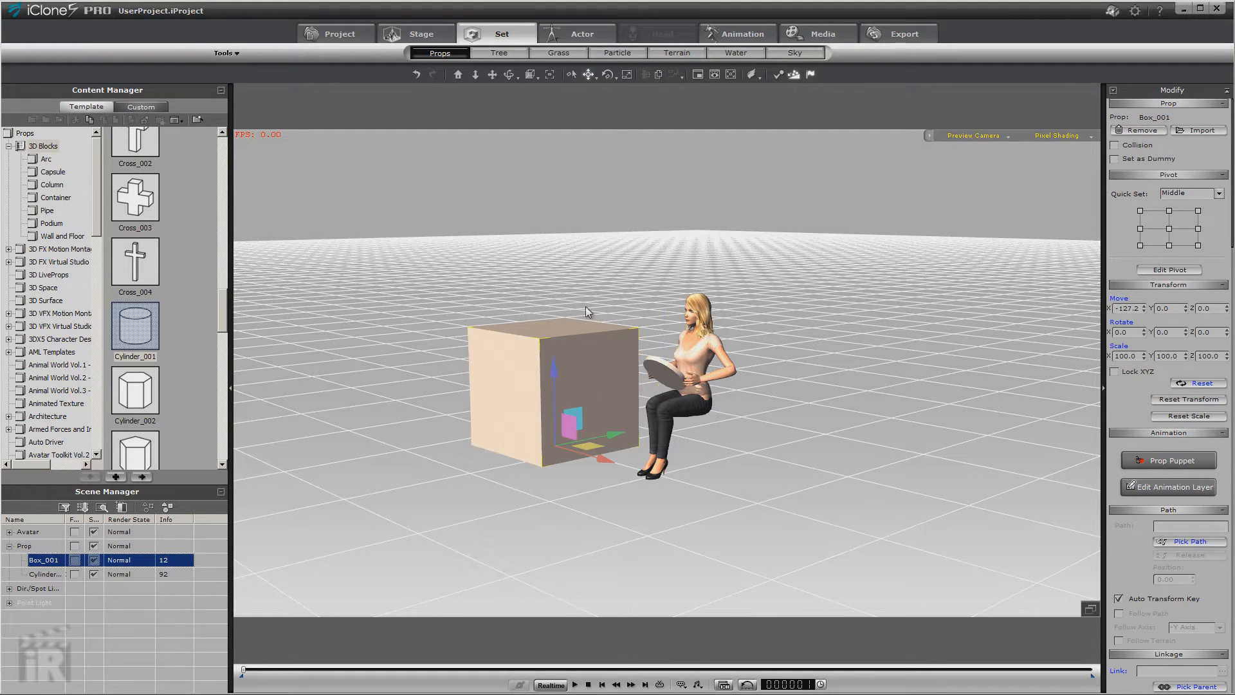
pyautogui.click(1115, 371)
pyautogui.press('Delete')
pyautogui.press('Return')
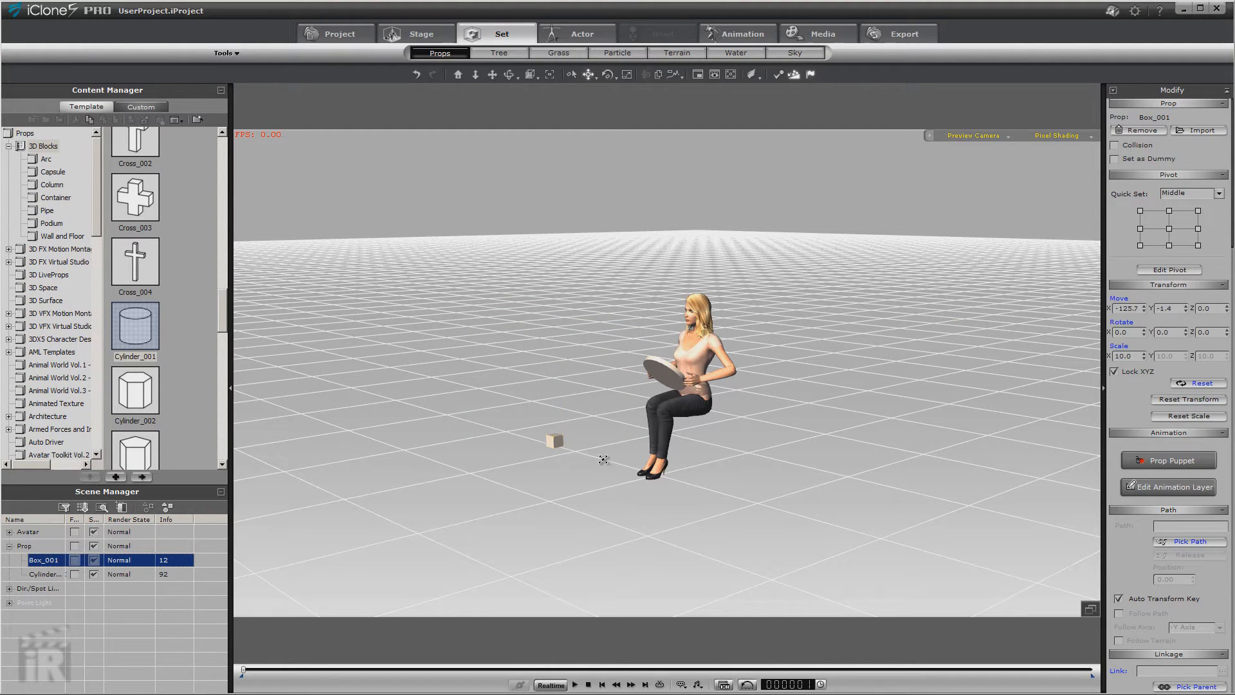
# Move the box to the avatar's right hand at about X -20.6, Y 4.8, Z 72.0 and copy it to the left hand at about X 24.1
pyautogui.moveTo(603, 458); pyautogui.dragTo(671, 362)
pyautogui.click(456, 75)
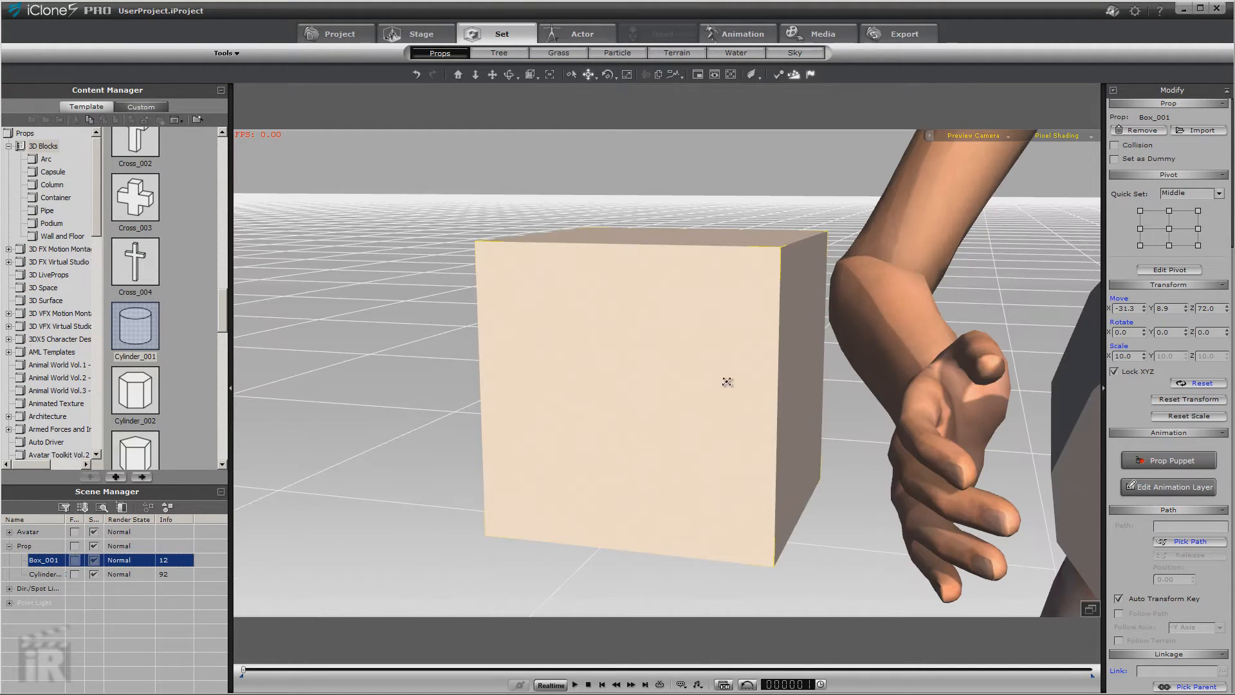
pyautogui.moveTo(728, 380); pyautogui.dragTo(545, 192, button='right')
pyautogui.hotkey('ctrl', 'z')
pyautogui.hotkey('ctrl', 'z')
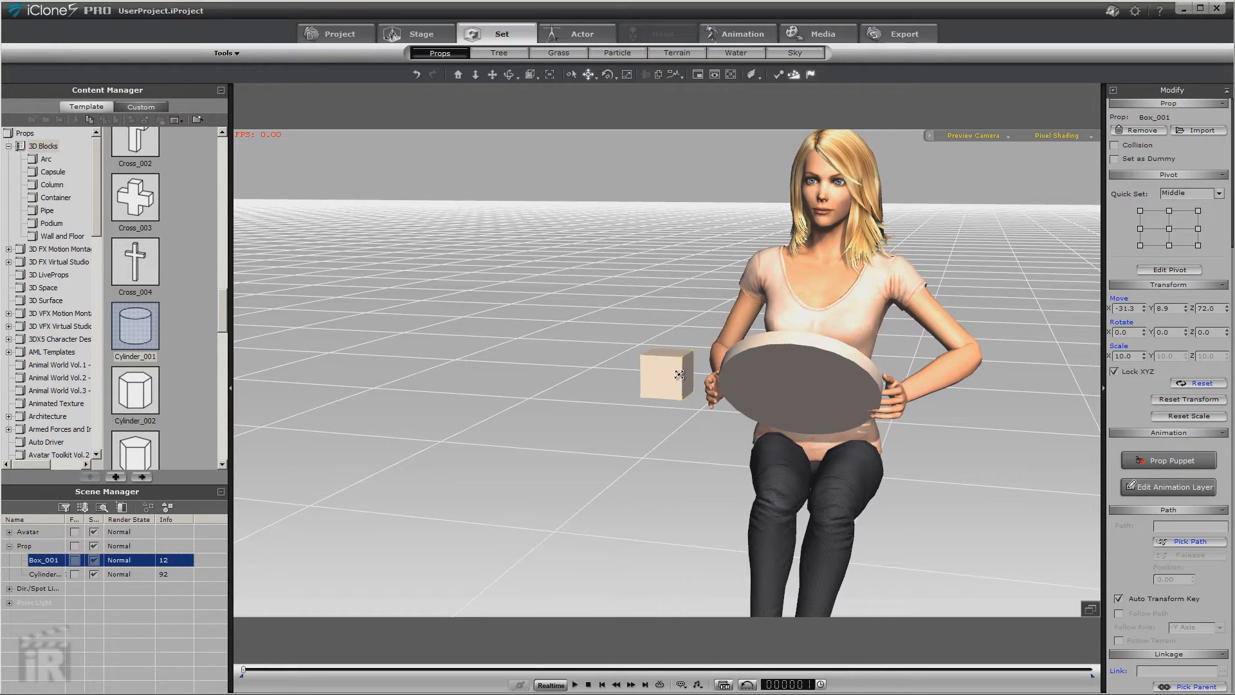
pyautogui.moveTo(679, 375); pyautogui.dragTo(686, 368)
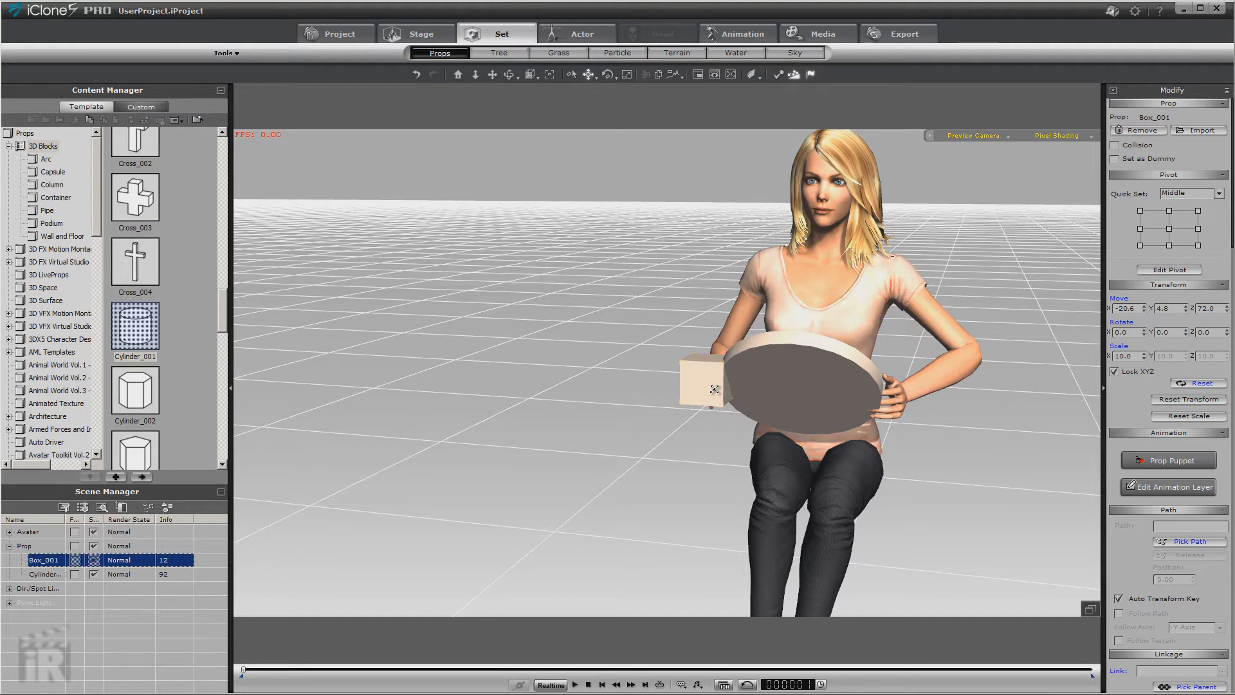
pyautogui.keyDown('ctrl'); pyautogui.moveTo(714, 390); pyautogui.dragTo(742, 399); pyautogui.keyUp('ctrl')
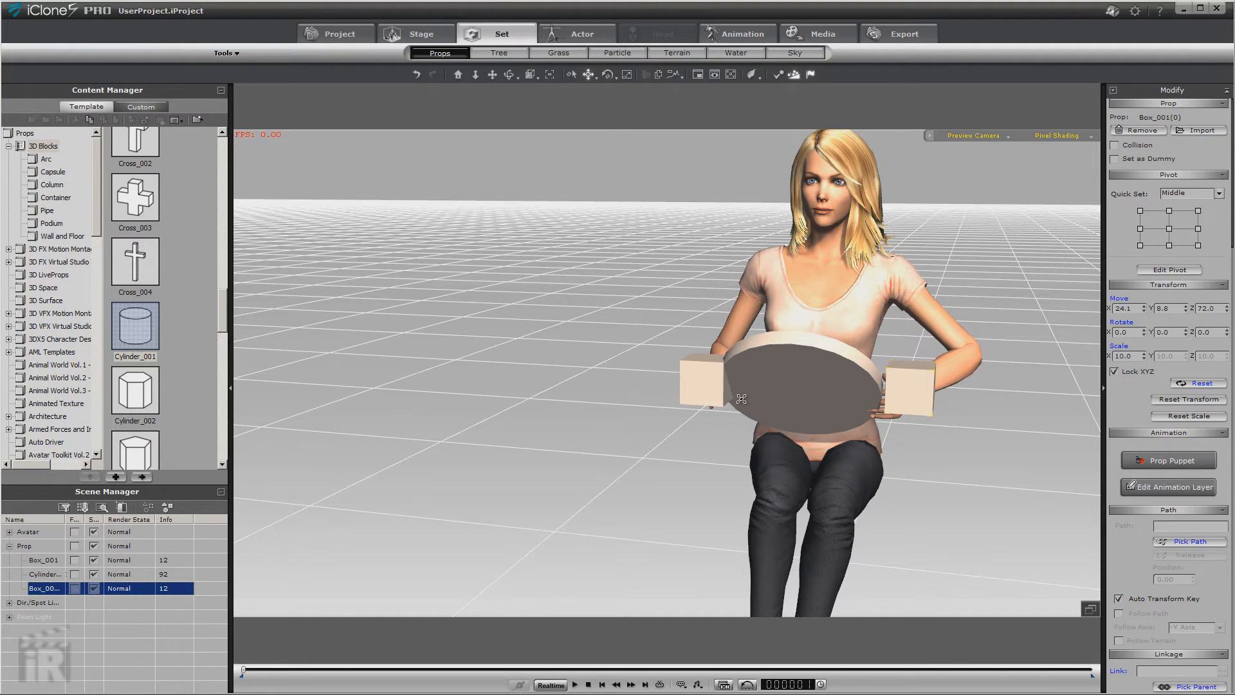
# Set the disc and both boxes as dummies, and switch dummy objects back to visible
pyautogui.keyDown('ctrl'); pyautogui.click(790, 365); pyautogui.keyUp('ctrl')
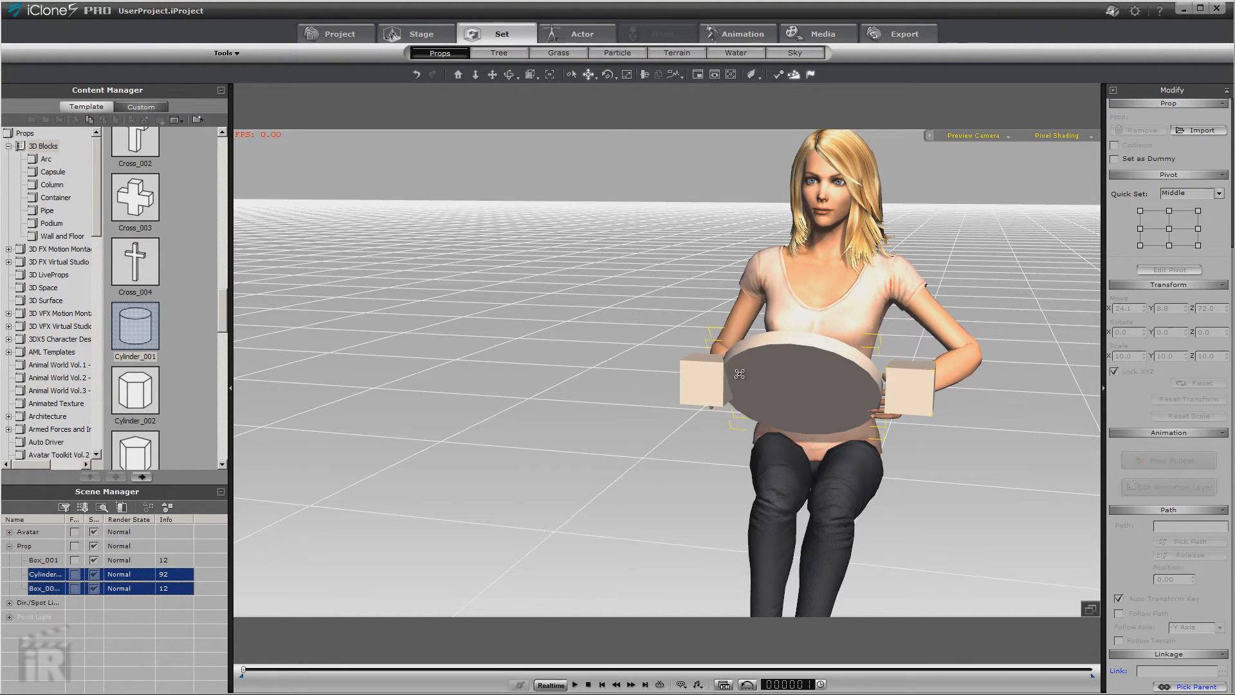
pyautogui.keyDown('ctrl'); pyautogui.click(695, 386); pyautogui.keyUp('ctrl')
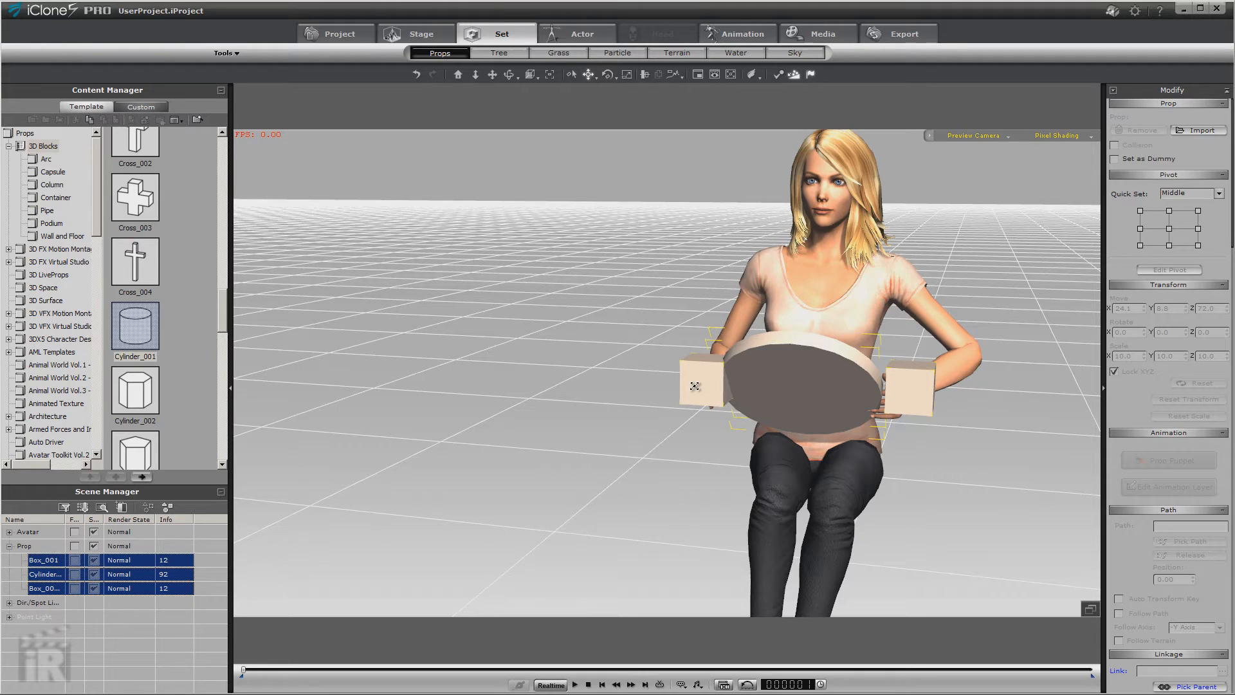
pyautogui.click(1114, 158)
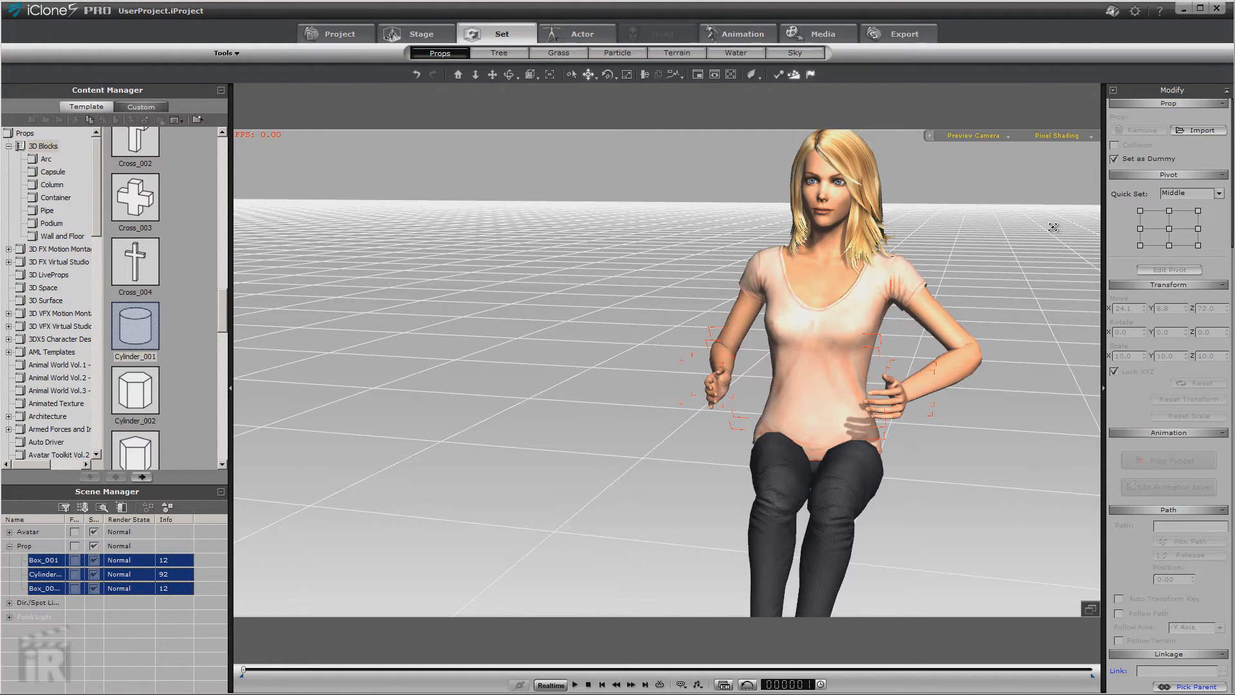
pyautogui.hotkey('ctrl', 'd')
pyautogui.click(933, 439)
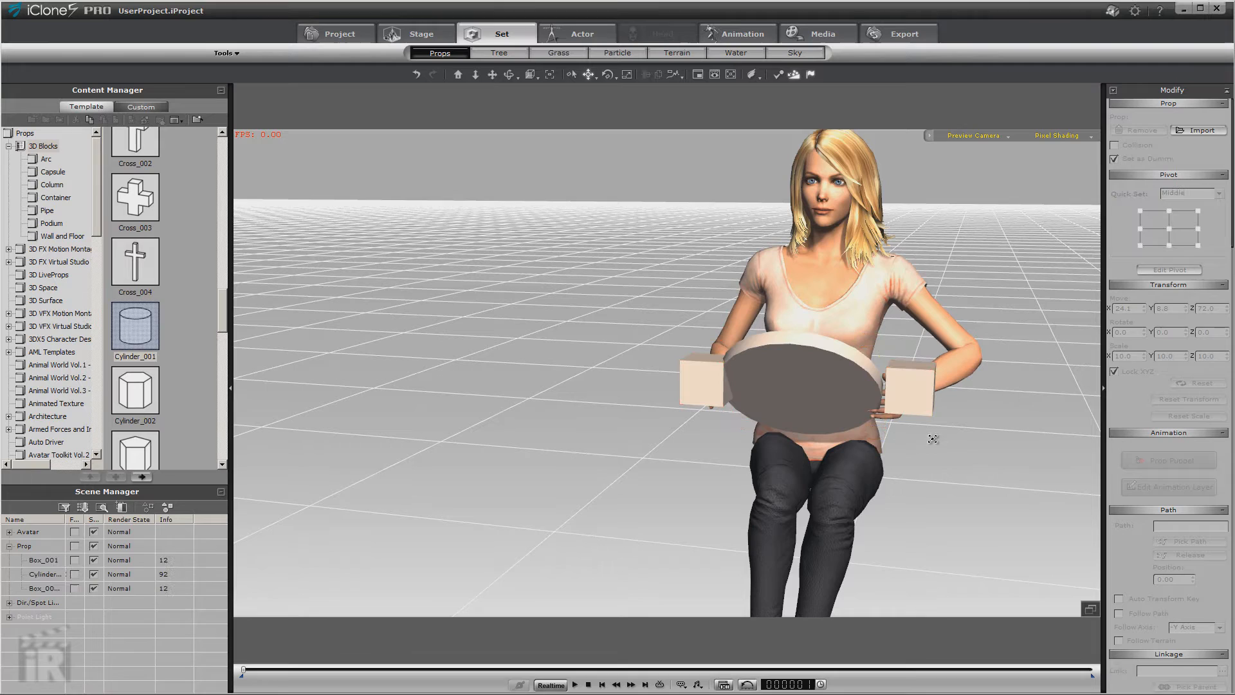
# Attach both boxes to the disc Cylinder_001 as their parent, and select the disc
pyautogui.click(912, 384)
pyautogui.keyDown('ctrl'); pyautogui.click(703, 382); pyautogui.keyUp('ctrl')
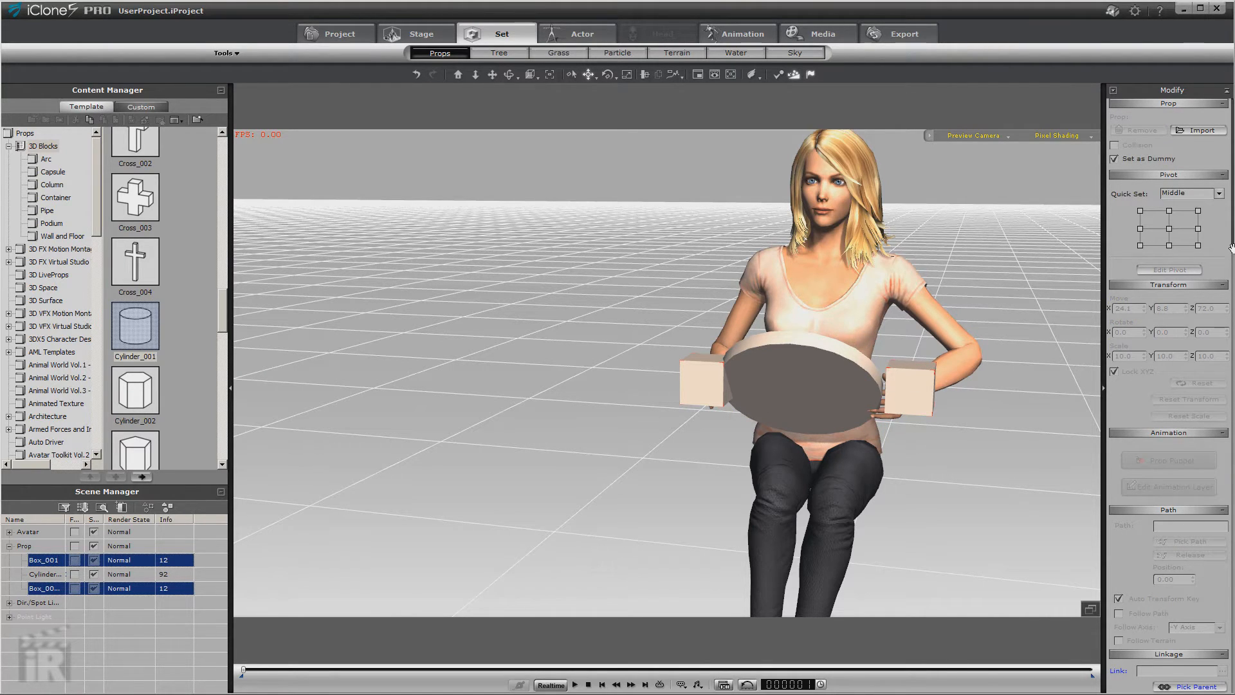
pyautogui.moveTo(1231, 249); pyautogui.dragTo(1215, 384)
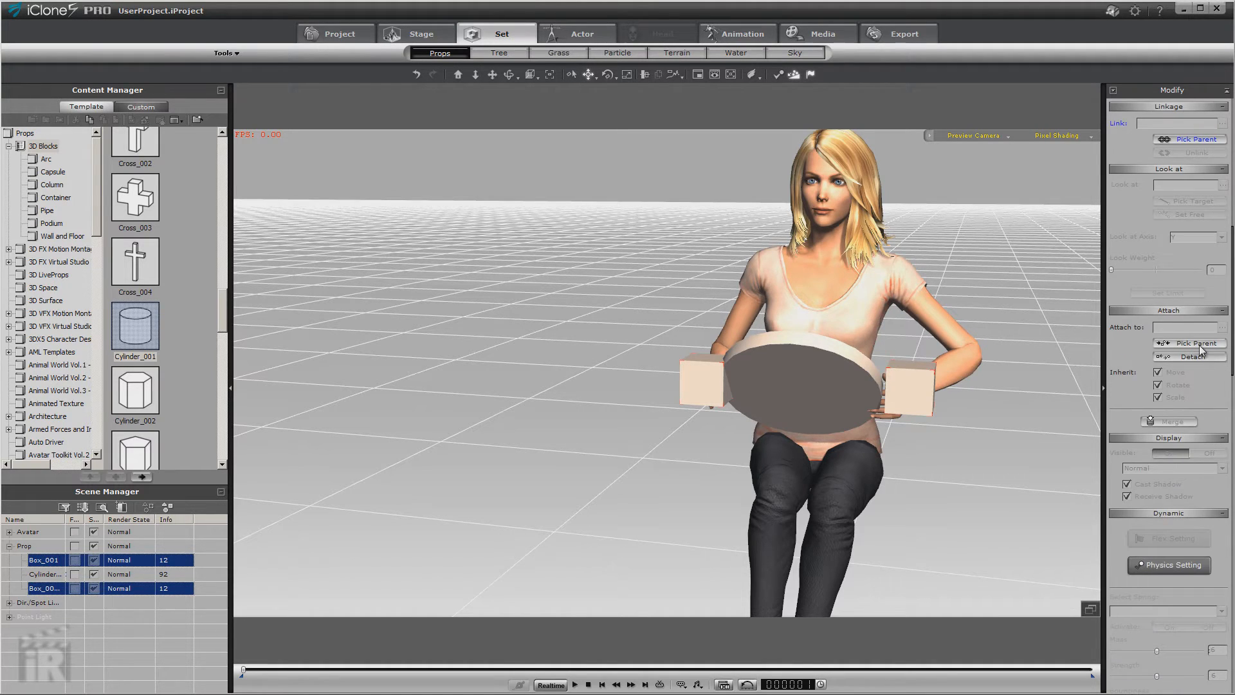
pyautogui.click(824, 358)
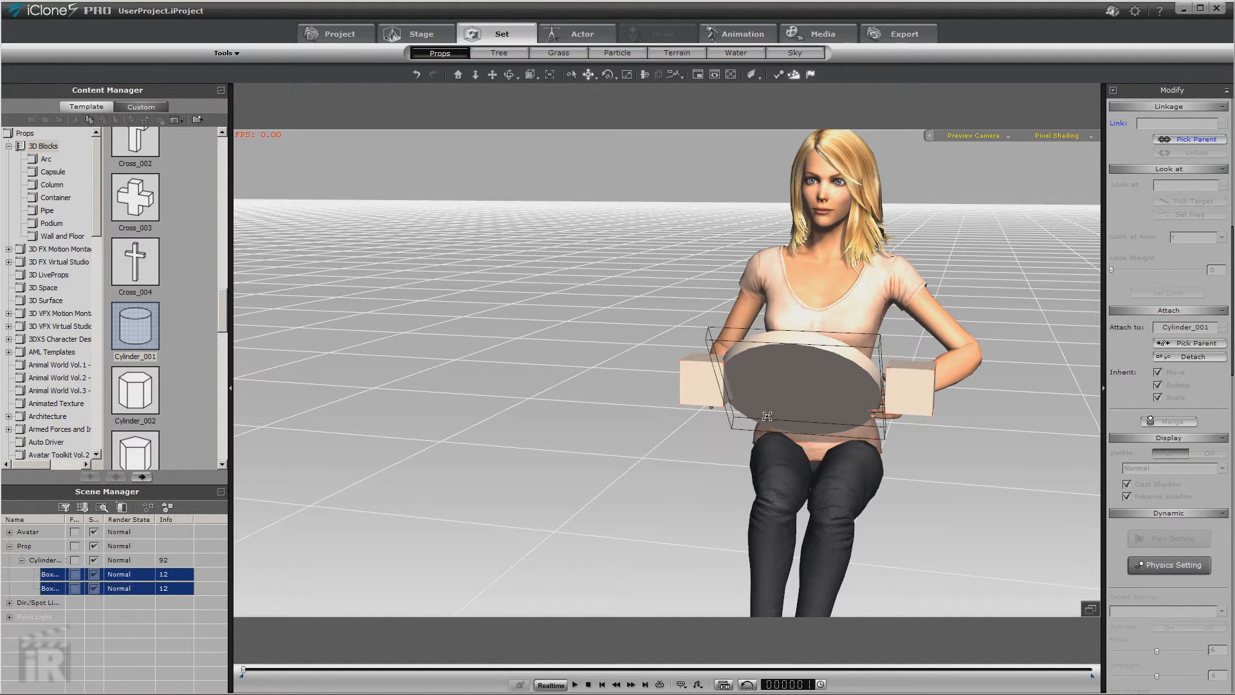
pyautogui.click(49, 561)
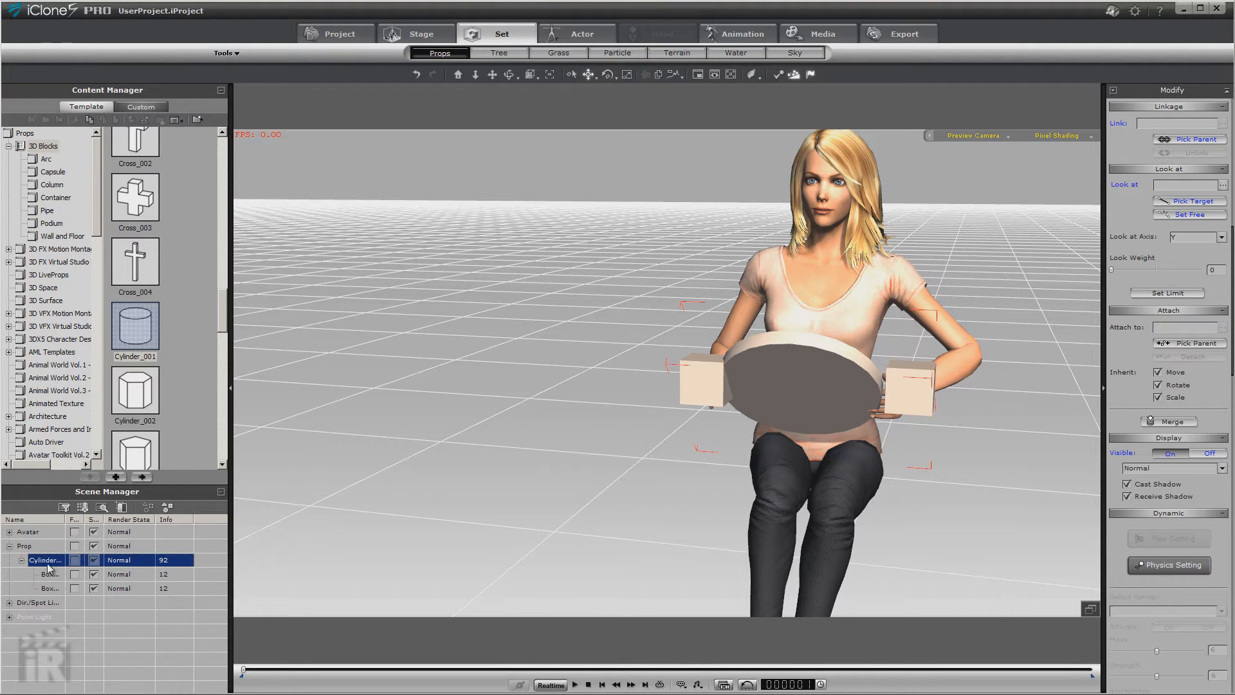
# Open the Edit Motion Layer for the avatar and switch it to Reach Target
pyautogui.click(508, 75)
pyautogui.moveTo(643, 270); pyautogui.dragTo(437, 238)
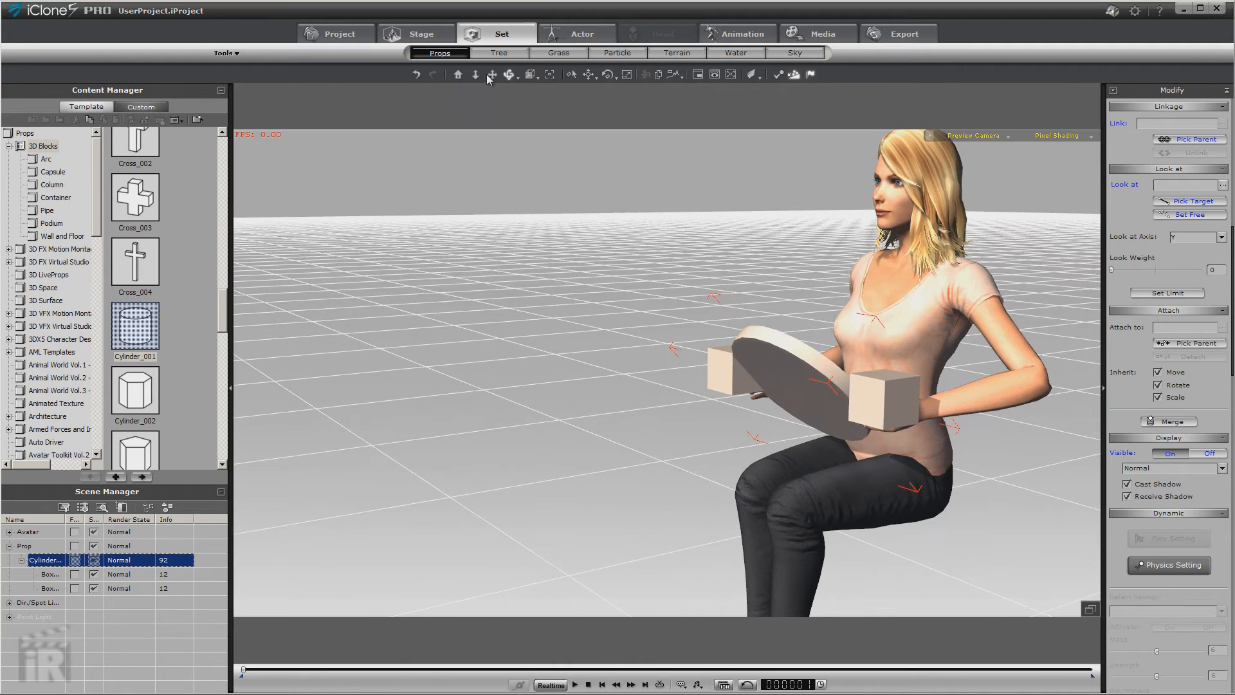
pyautogui.click(492, 74)
pyautogui.moveTo(571, 185); pyautogui.dragTo(445, 240)
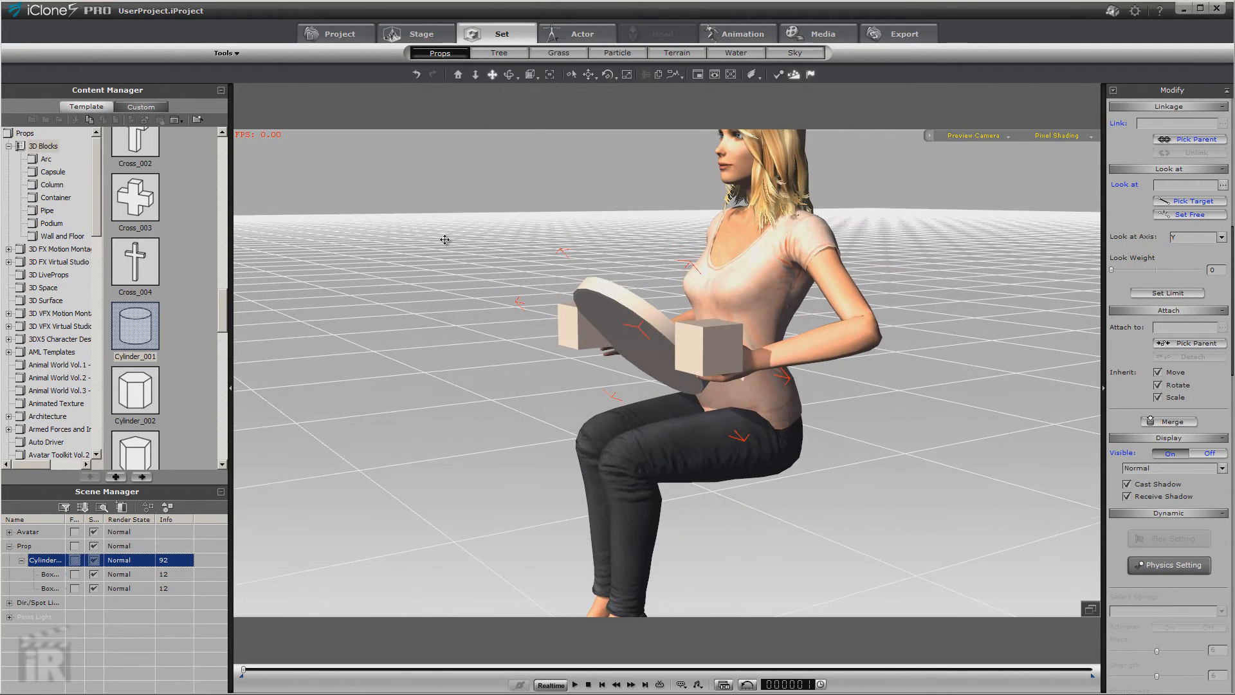
pyautogui.click(476, 74)
pyautogui.moveTo(563, 205); pyautogui.dragTo(563, 226)
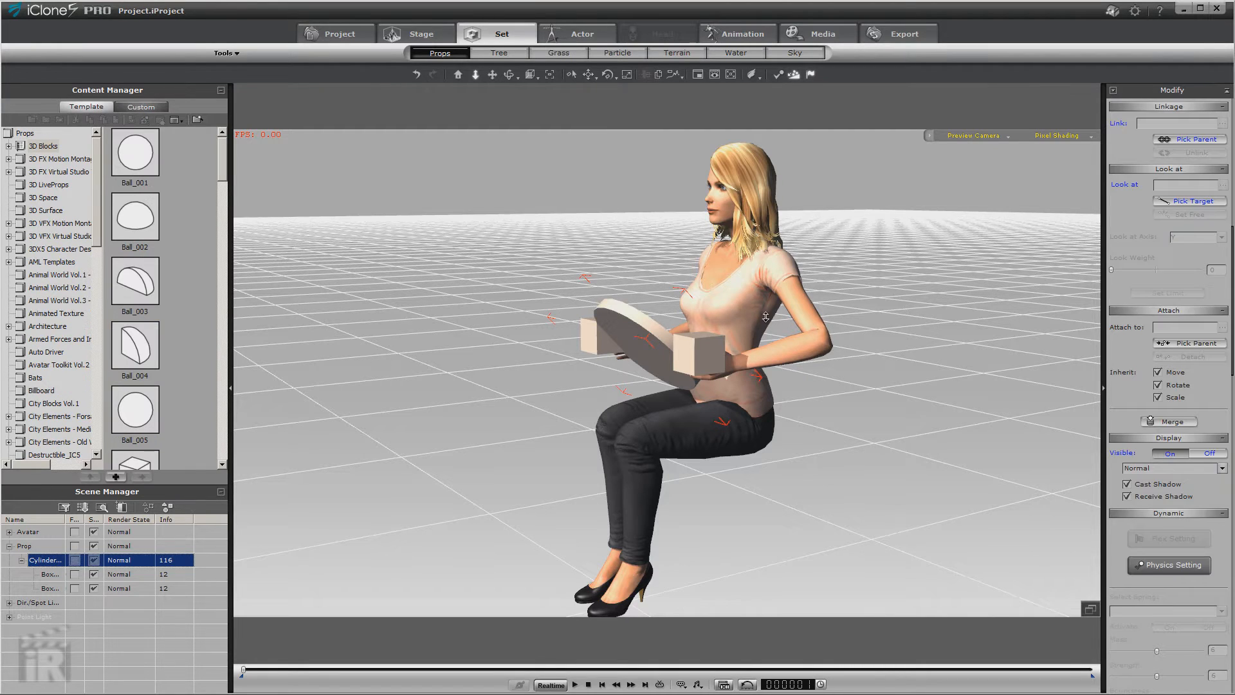
pyautogui.click(752, 296)
pyautogui.rightClick(751, 297)
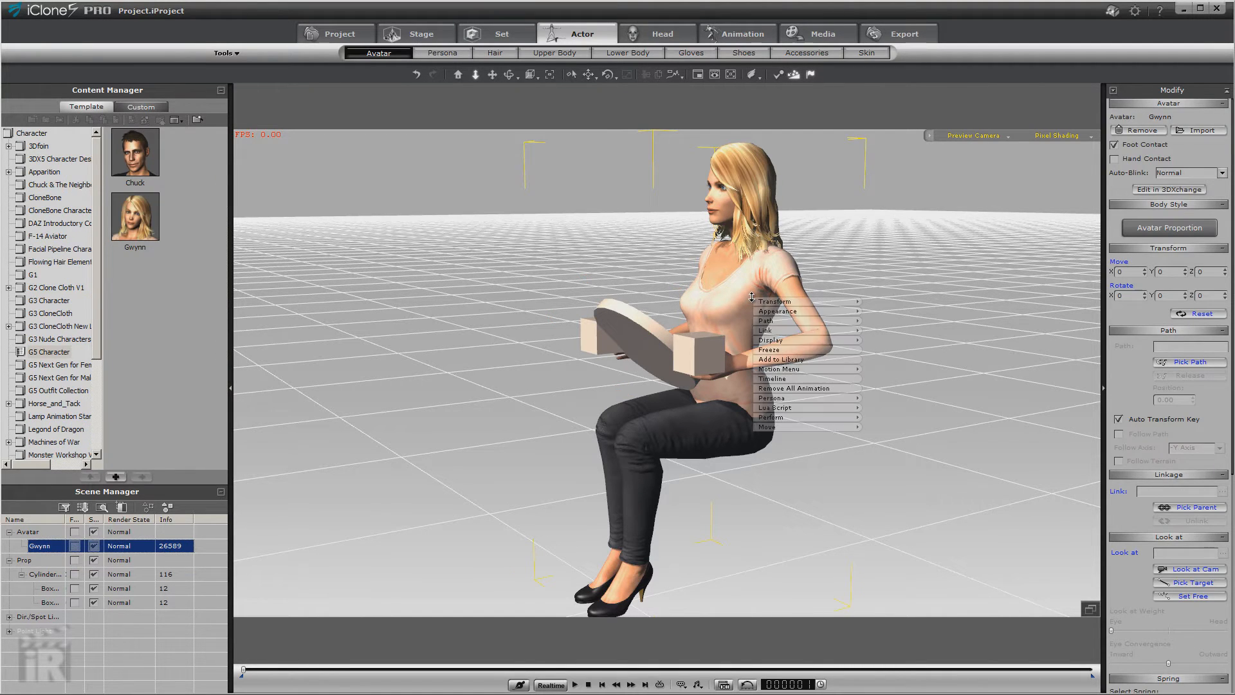
pyautogui.moveTo(818, 368)
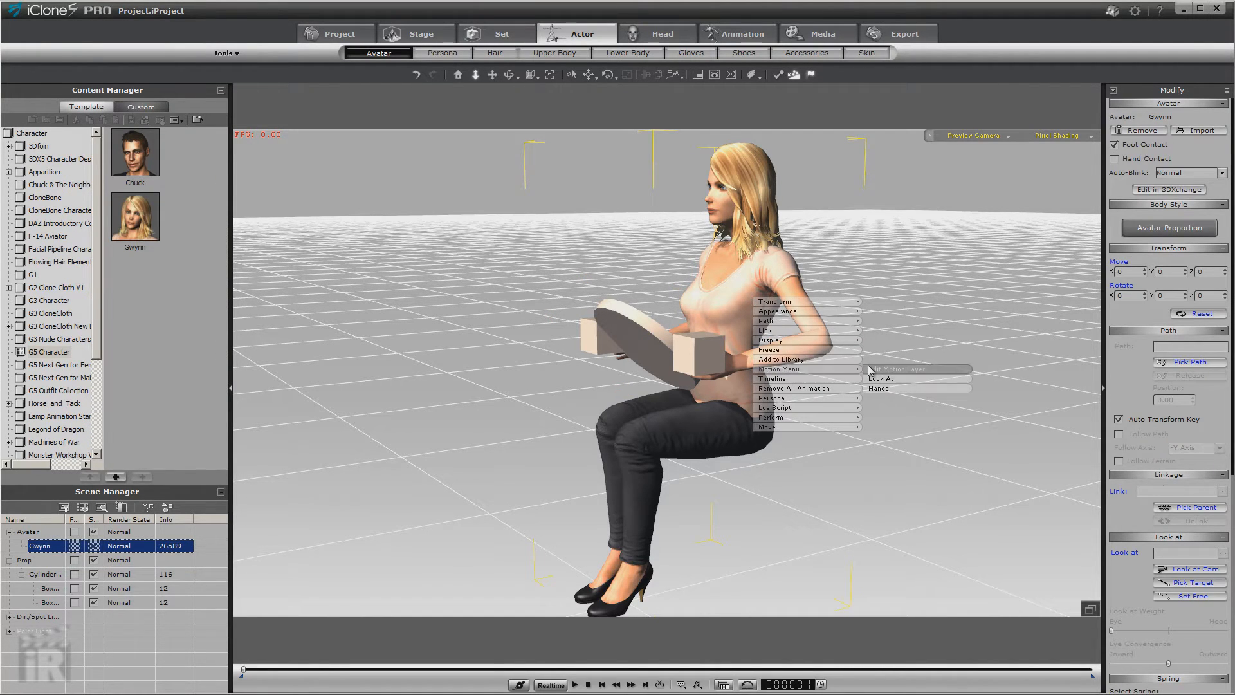
pyautogui.click(896, 369)
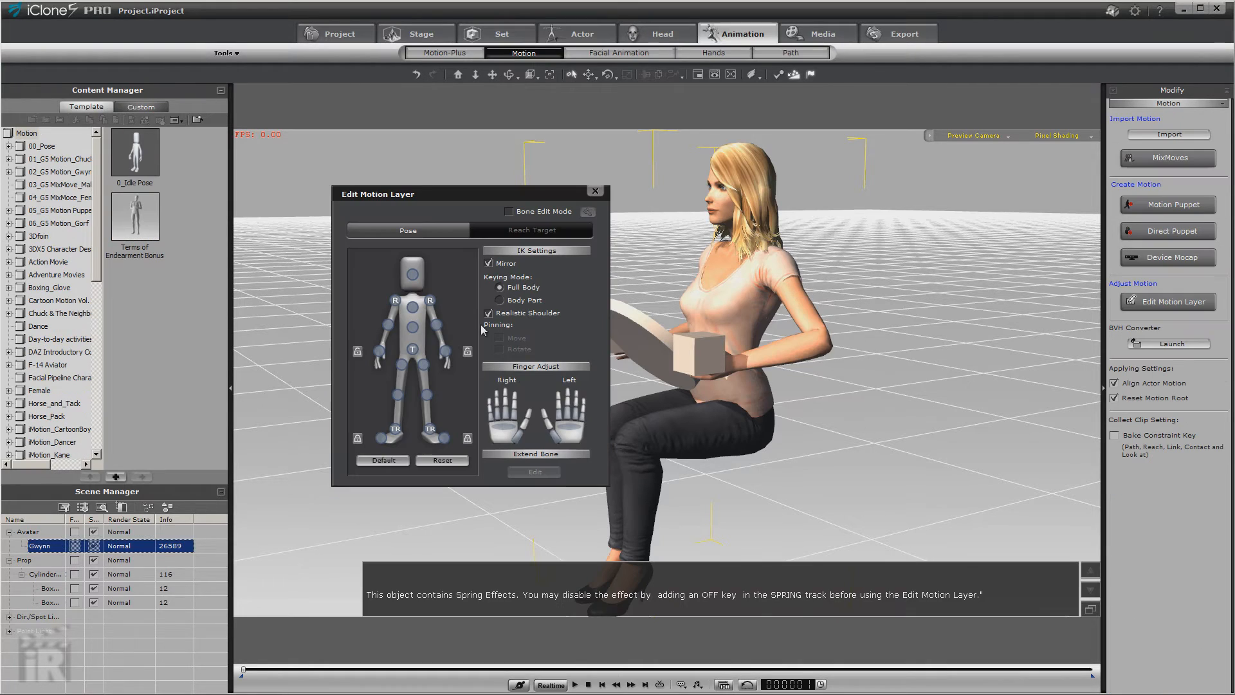
pyautogui.click(531, 230)
pyautogui.moveTo(508, 191); pyautogui.dragTo(426, 150)
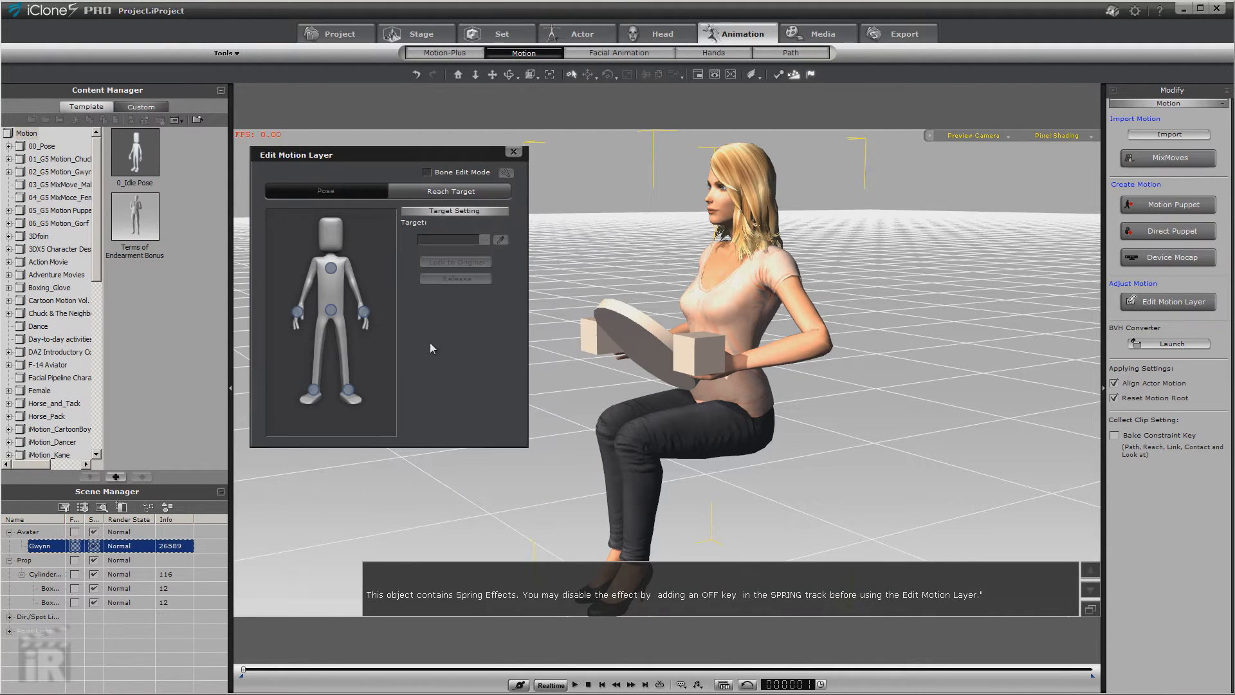
# Set the avatar's right hand to reach for Box_001, the box on its right side
pyautogui.moveTo(643, 360); pyautogui.dragTo(245, 363, button='right')
pyautogui.click(298, 313)
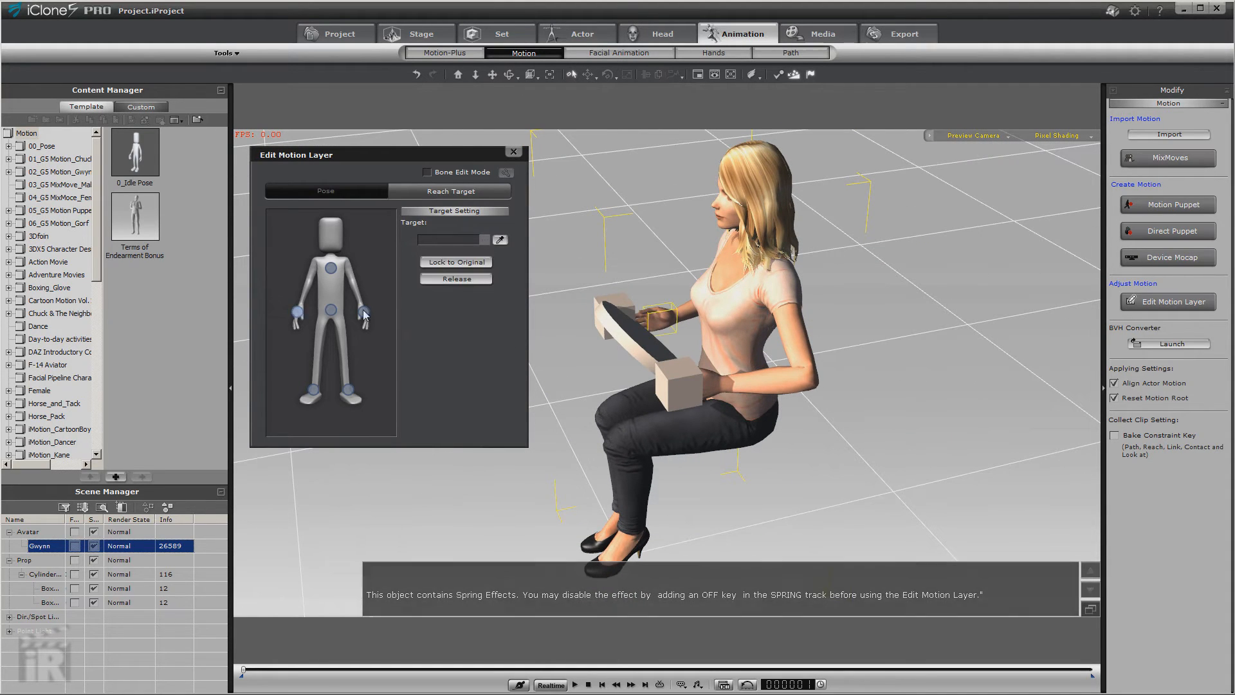
pyautogui.click(500, 239)
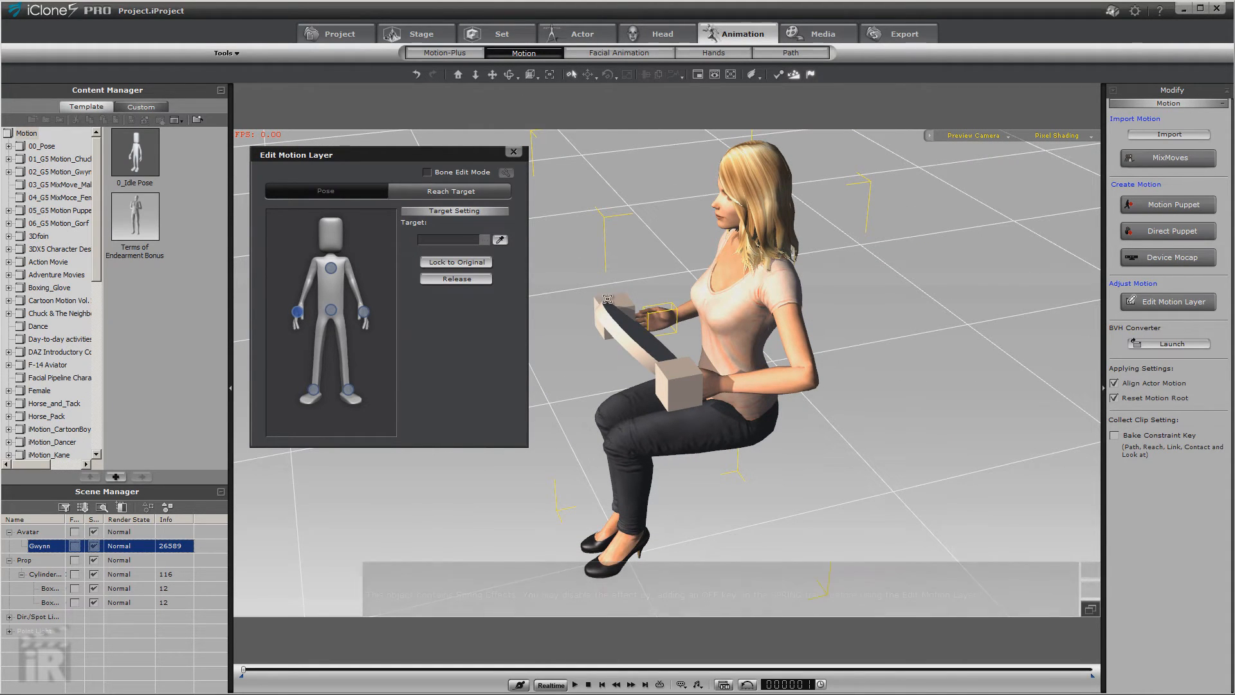
pyautogui.click(588, 306)
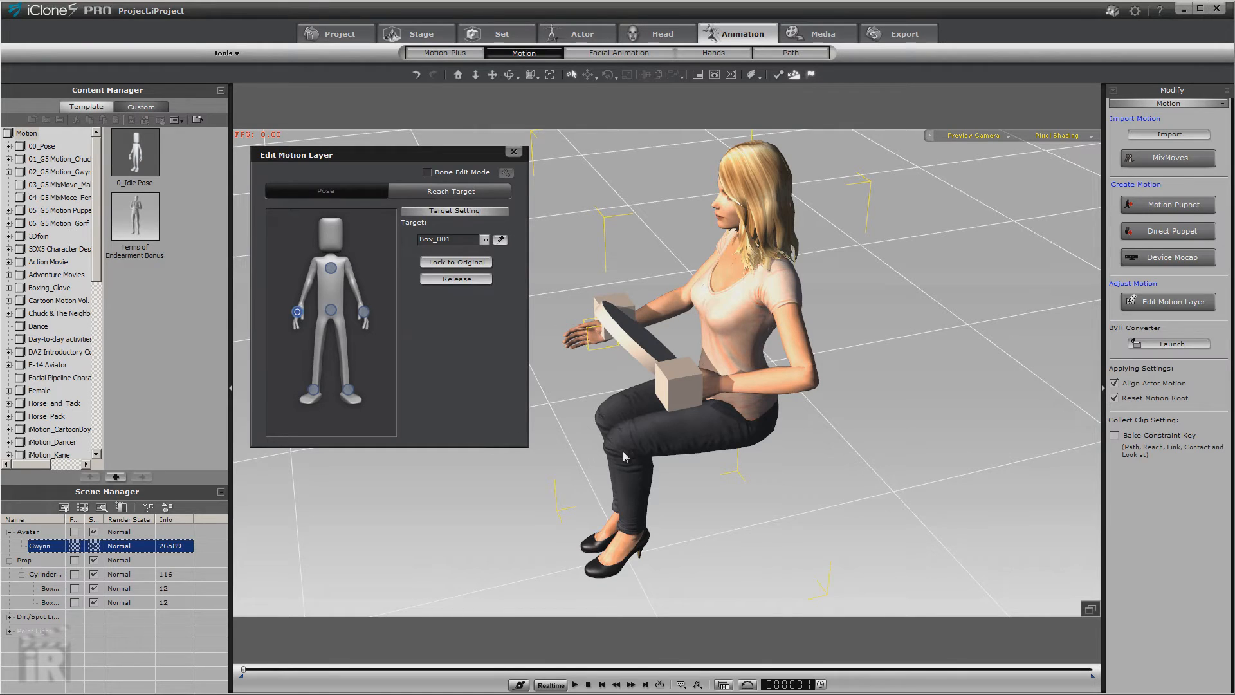
# Set the avatar's left hand to reach for Box_001(0), and close the motion layer editor
pyautogui.click(364, 313)
pyautogui.click(681, 386)
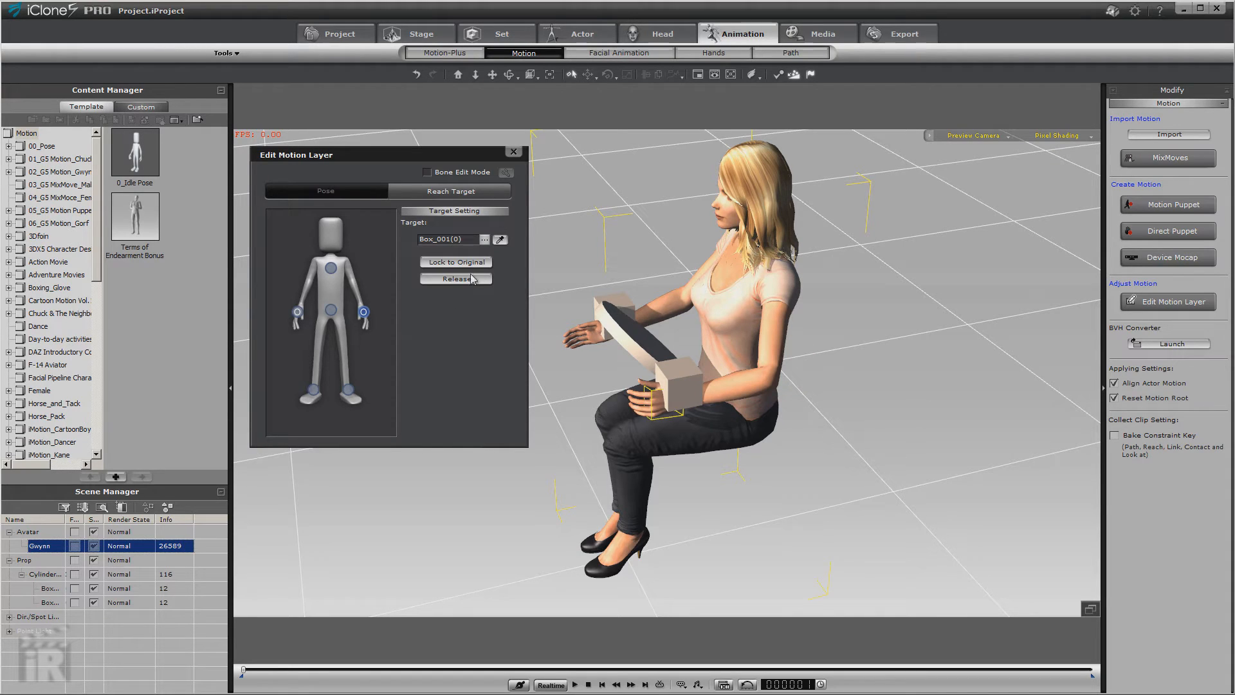
pyautogui.click(484, 240)
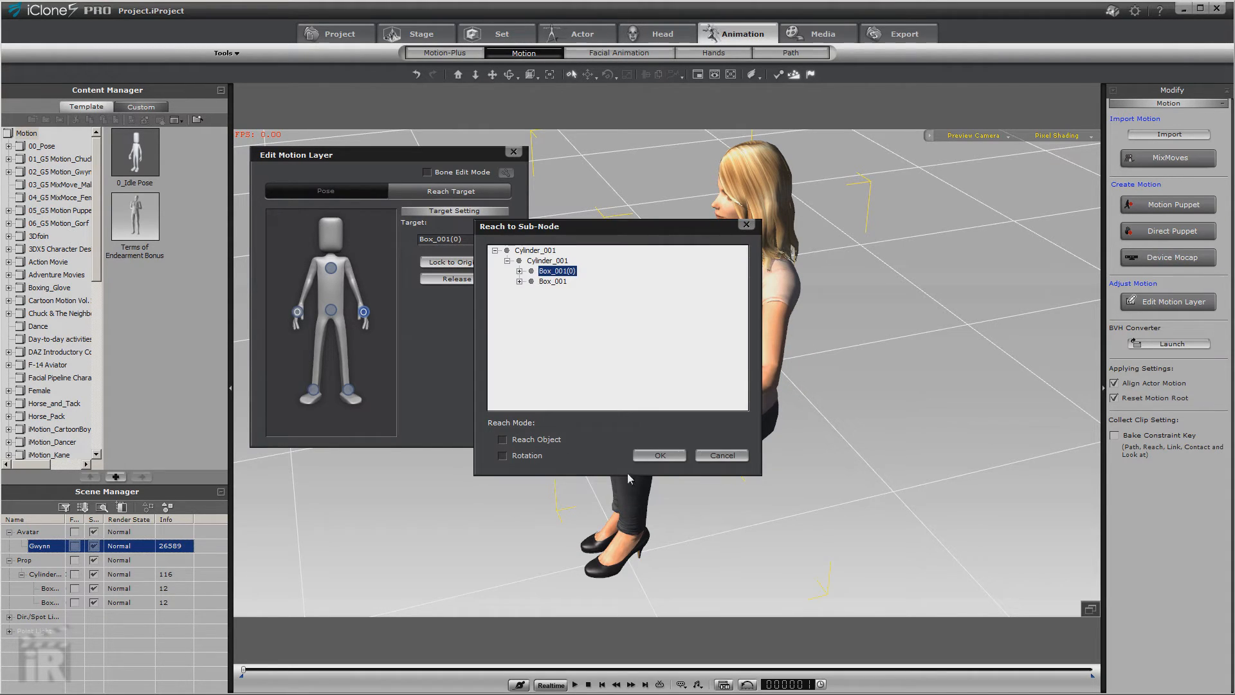
pyautogui.click(722, 456)
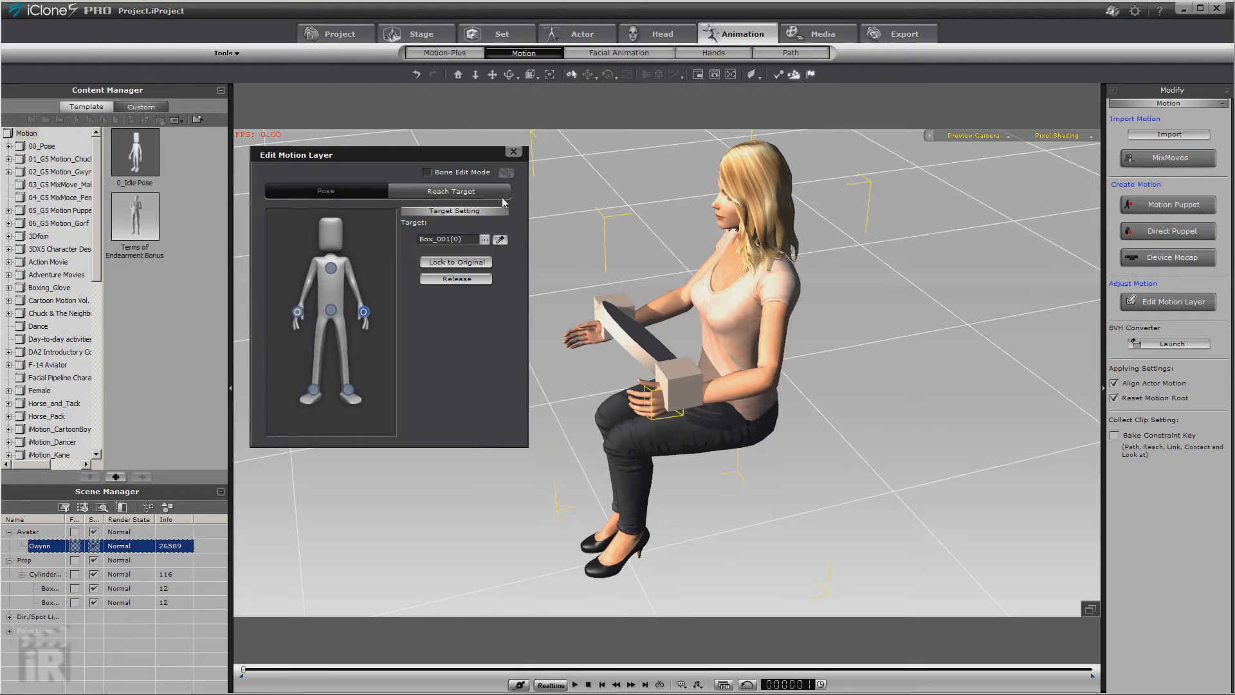
pyautogui.click(514, 152)
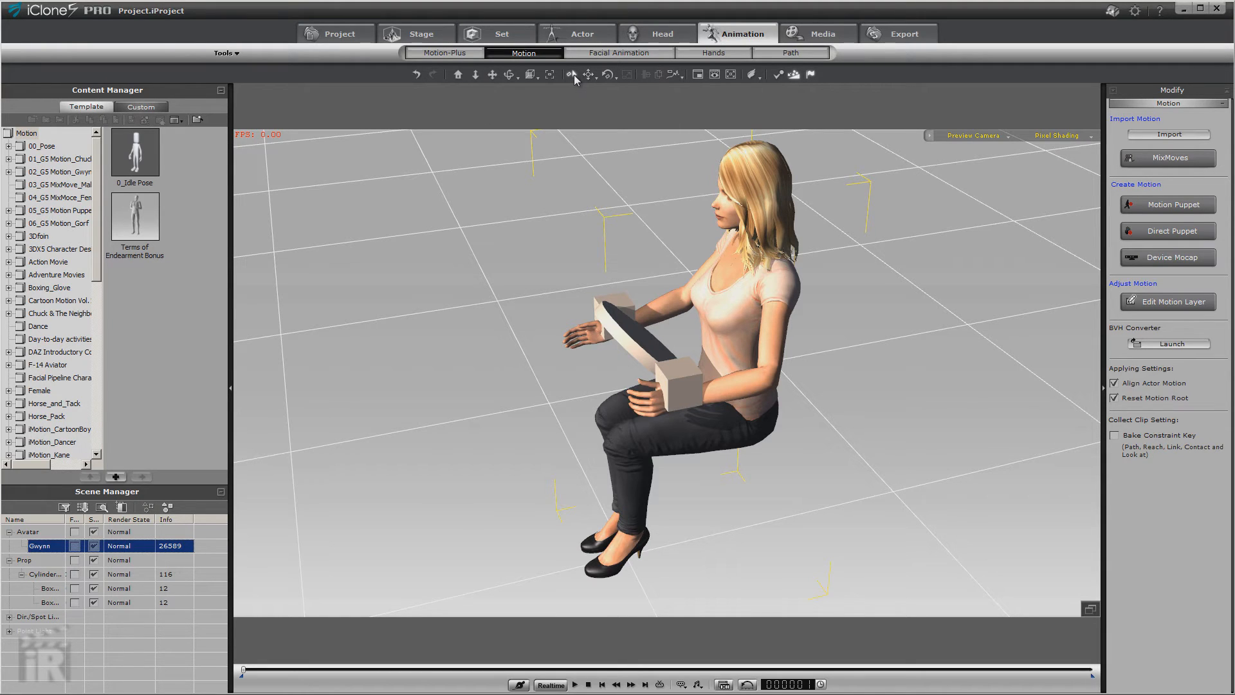
# Move the left-hand box back toward the avatar so the left hand rests at the disc's rim
pyautogui.click(678, 381)
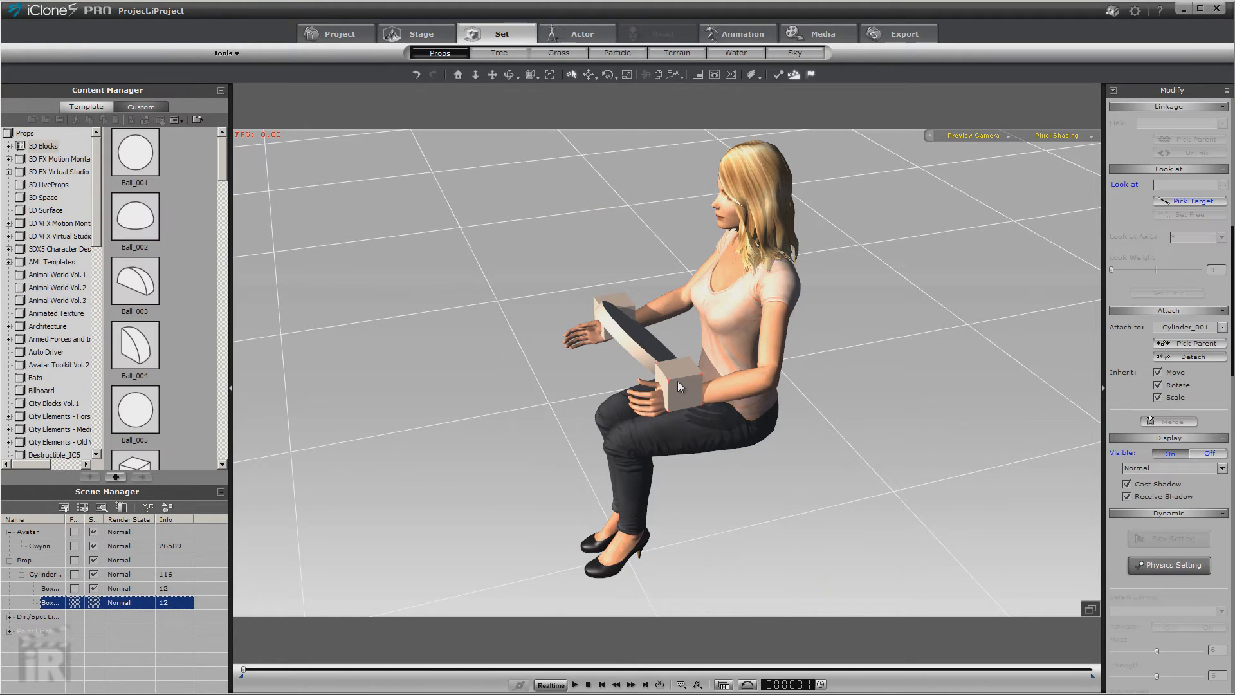
pyautogui.click(590, 75)
pyautogui.moveTo(693, 380); pyautogui.dragTo(699, 375)
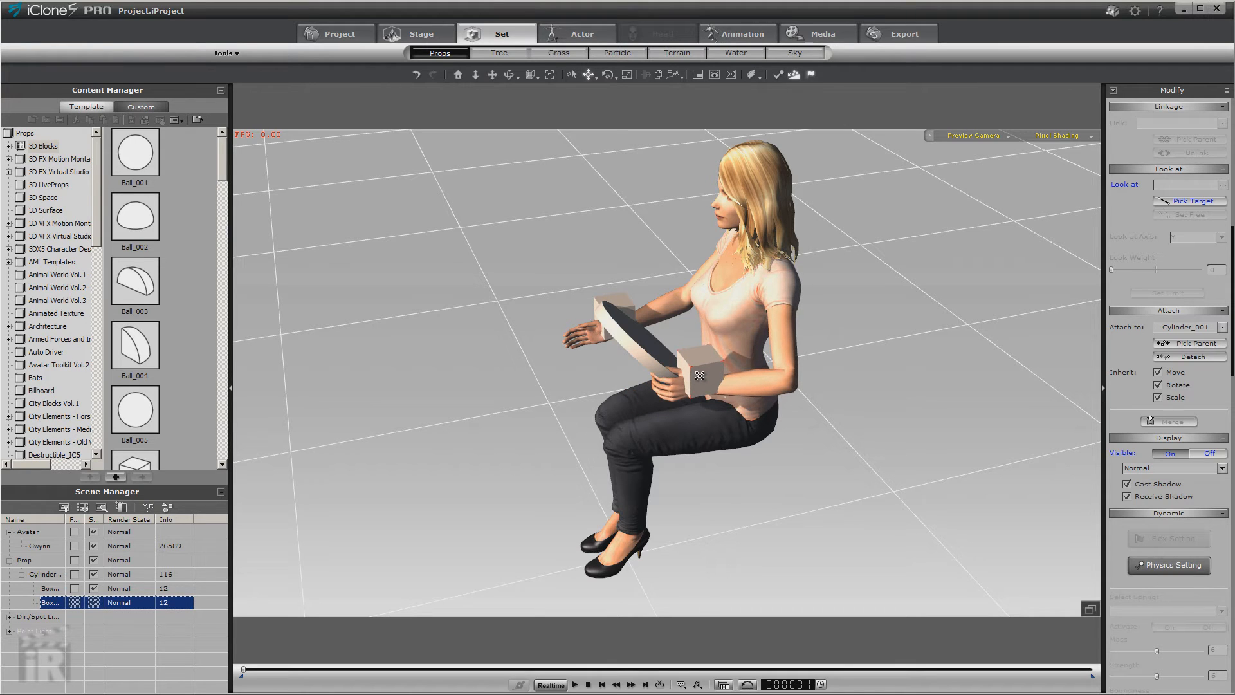
# Move the right-hand box back toward the avatar so the right hand rests at the disc's opposite rim
pyautogui.click(625, 299)
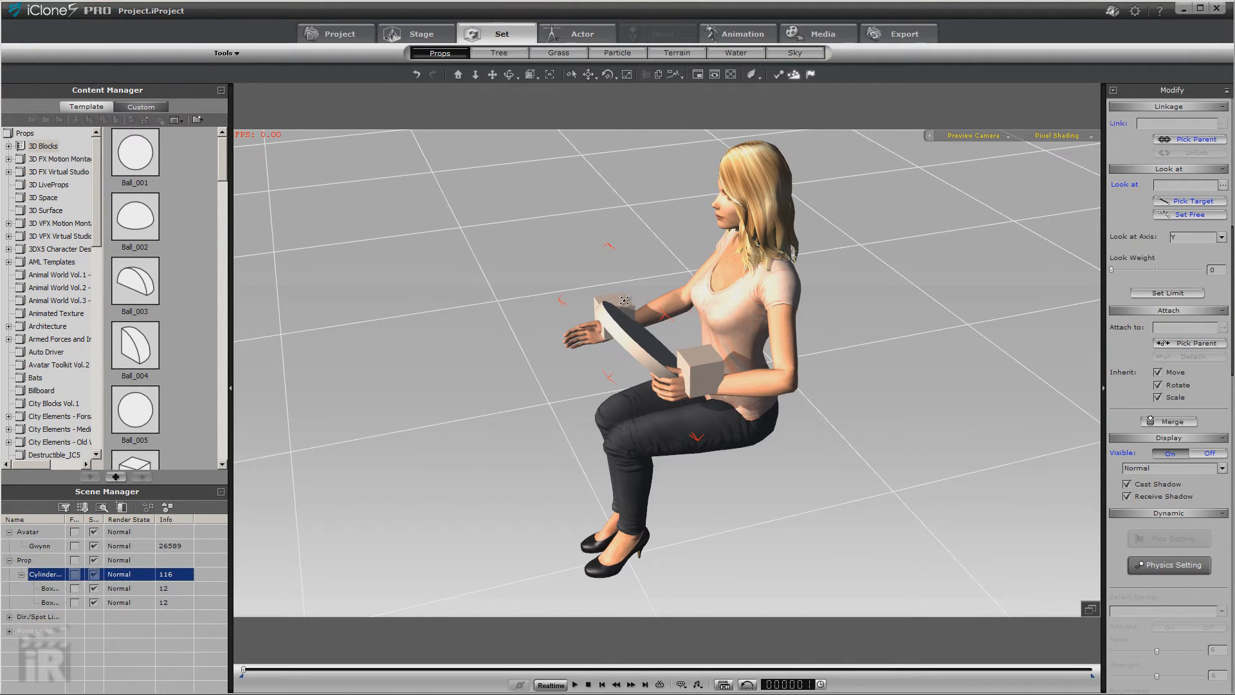
pyautogui.click(509, 75)
pyautogui.moveTo(643, 308); pyautogui.dragTo(717, 308)
pyautogui.click(570, 76)
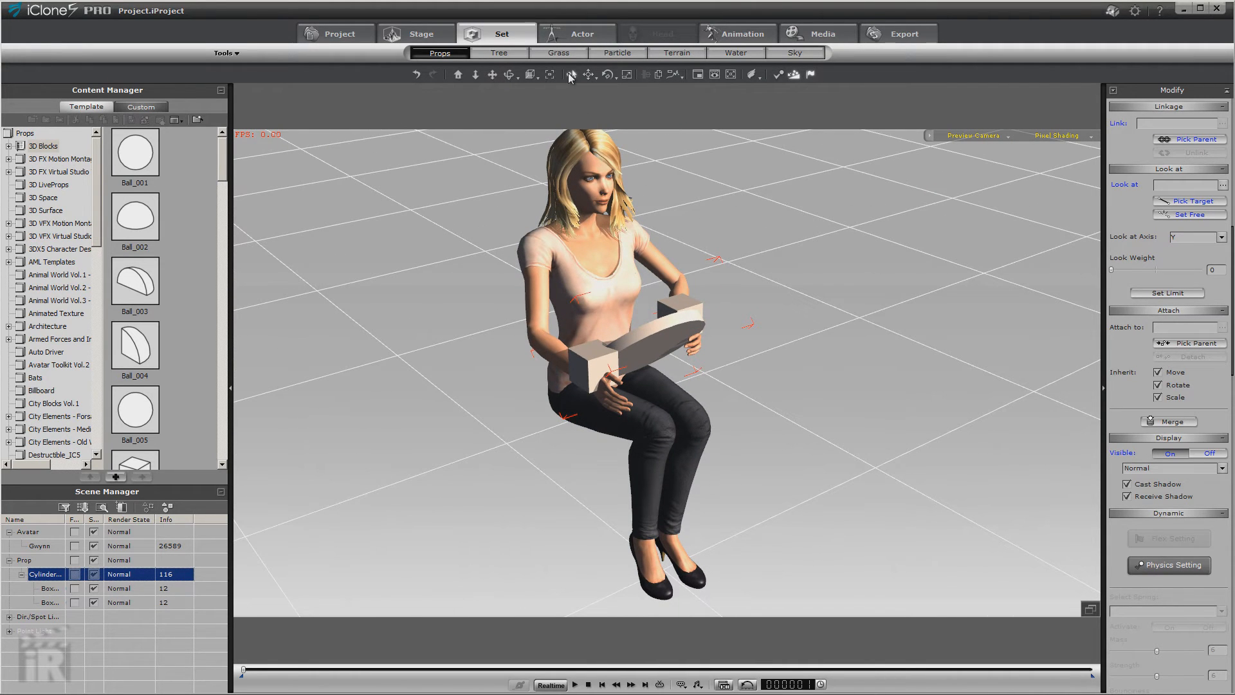
pyautogui.click(595, 372)
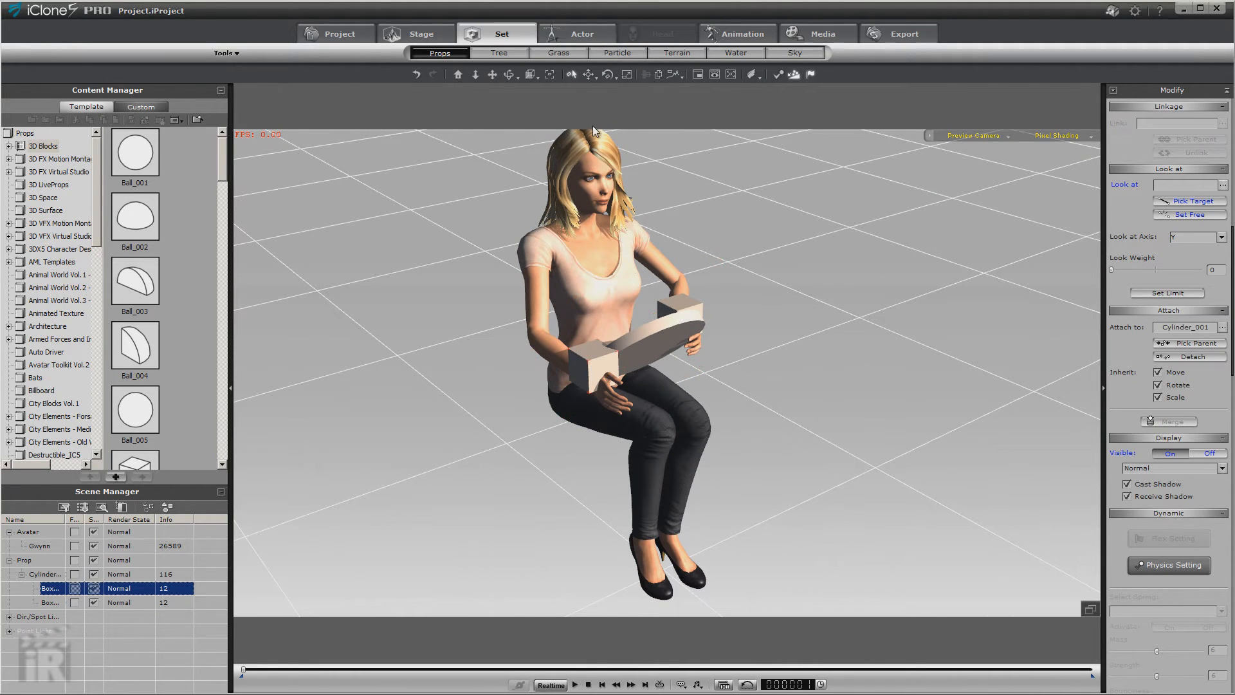
pyautogui.click(588, 74)
pyautogui.moveTo(603, 355); pyautogui.dragTo(604, 350)
# Rotate the disc about its own axis so the attached boxes and the avatar's hands turn with it
pyautogui.click(510, 75)
pyautogui.moveTo(476, 228); pyautogui.dragTo(511, 288)
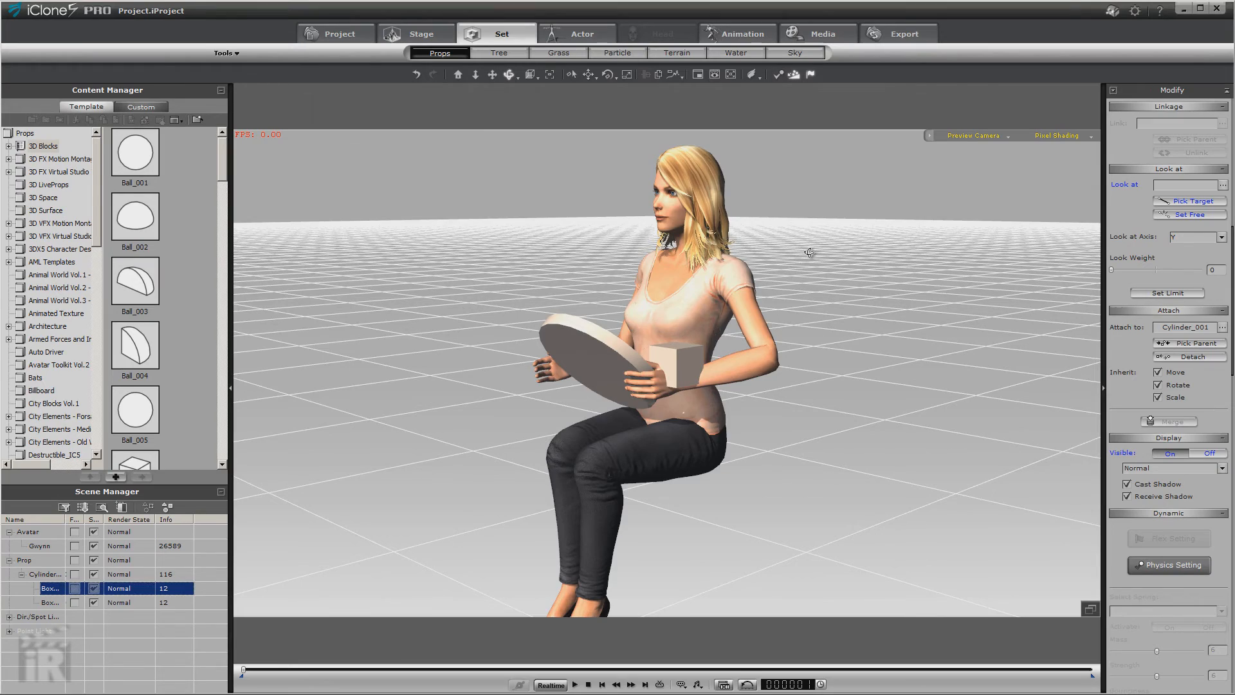
pyautogui.moveTo(808, 253); pyautogui.dragTo(1000, 253)
pyautogui.moveTo(755, 329); pyautogui.dragTo(690, 294)
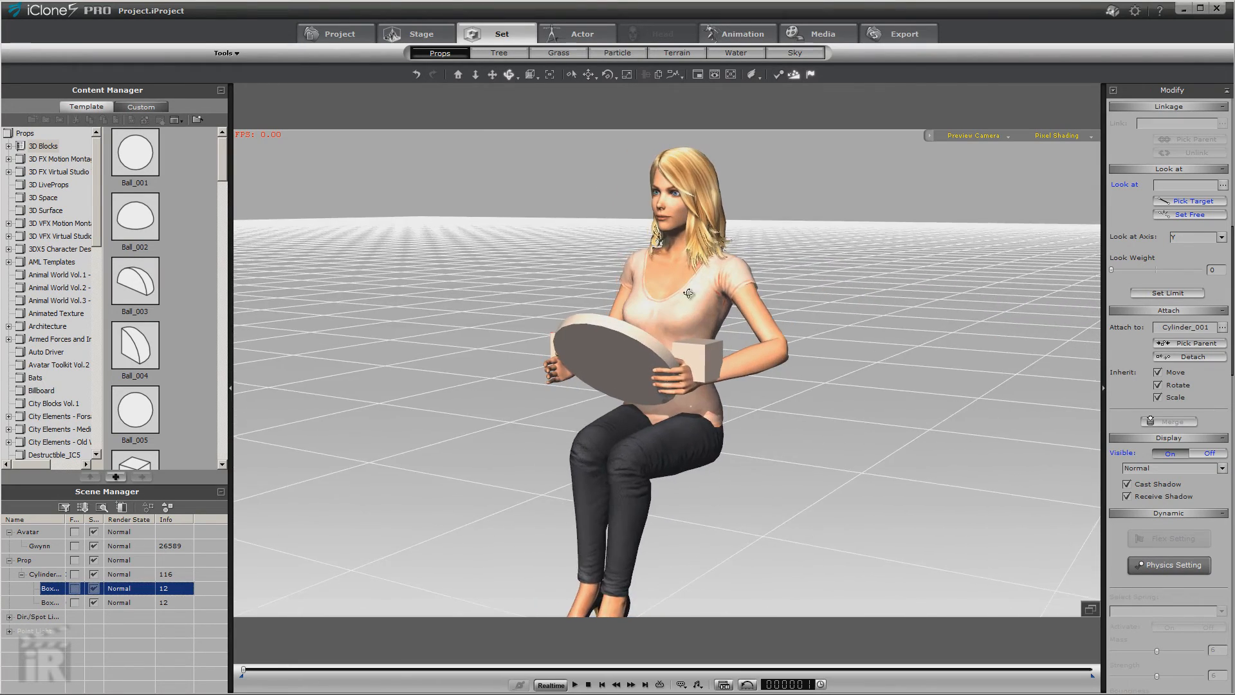
pyautogui.moveTo(827, 286); pyautogui.dragTo(686, 297)
pyautogui.moveTo(788, 312); pyautogui.dragTo(844, 308)
pyautogui.moveTo(784, 351); pyautogui.dragTo(815, 313)
pyautogui.click(604, 332)
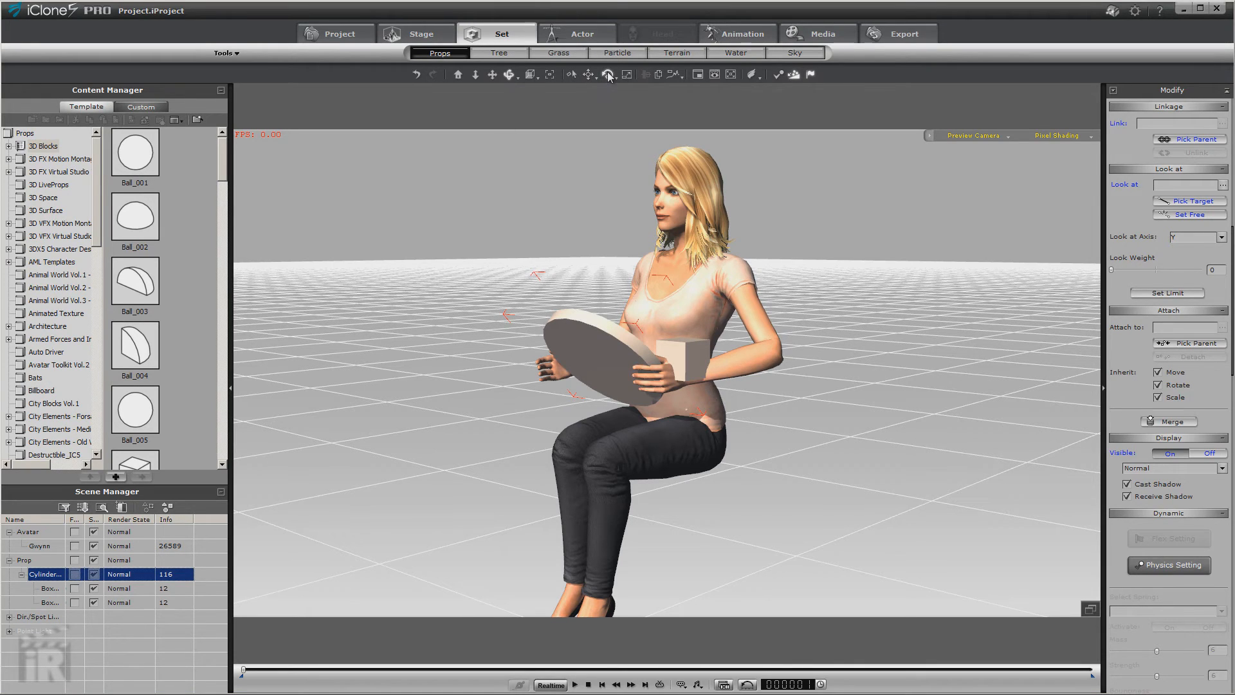
pyautogui.click(603, 327)
pyautogui.moveTo(621, 343); pyautogui.dragTo(615, 309)
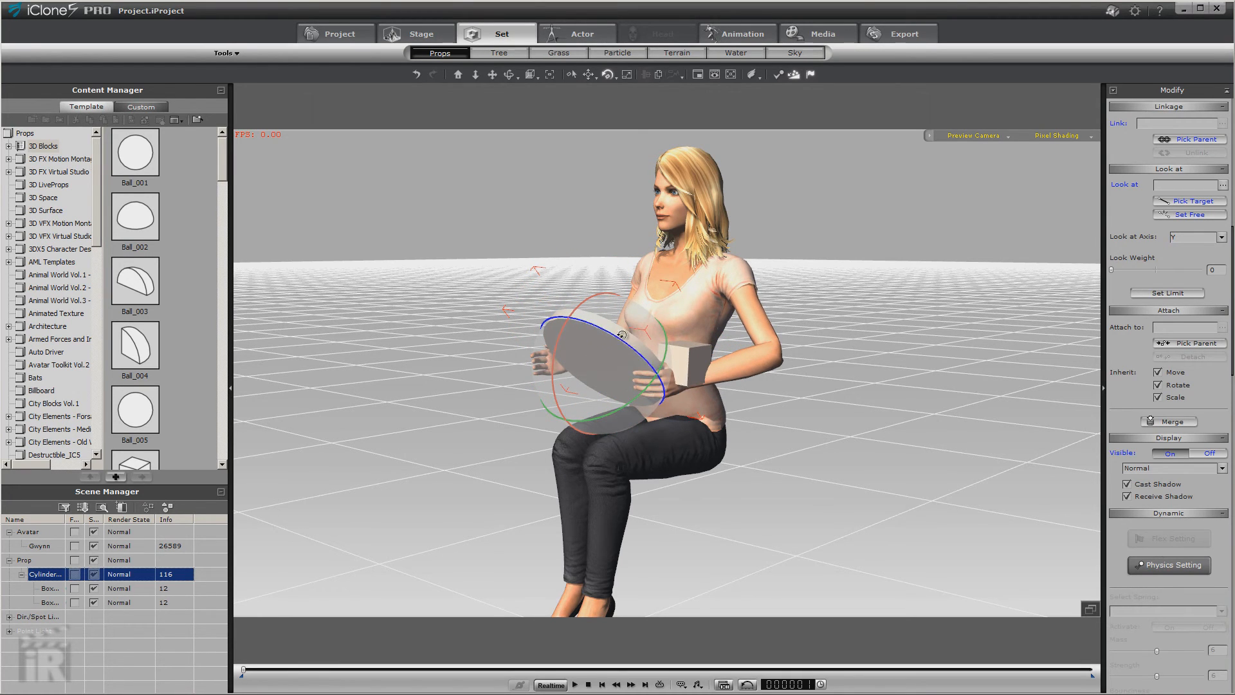
# Animate the disc turning back and forth about its own axis, rotating it at frames 97, 246 and 464
pyautogui.moveTo(619, 326)
pyautogui.mouseDown()
pyautogui.moveTo(624, 350)
pyautogui.moveTo(620, 325)
pyautogui.mouseUp()
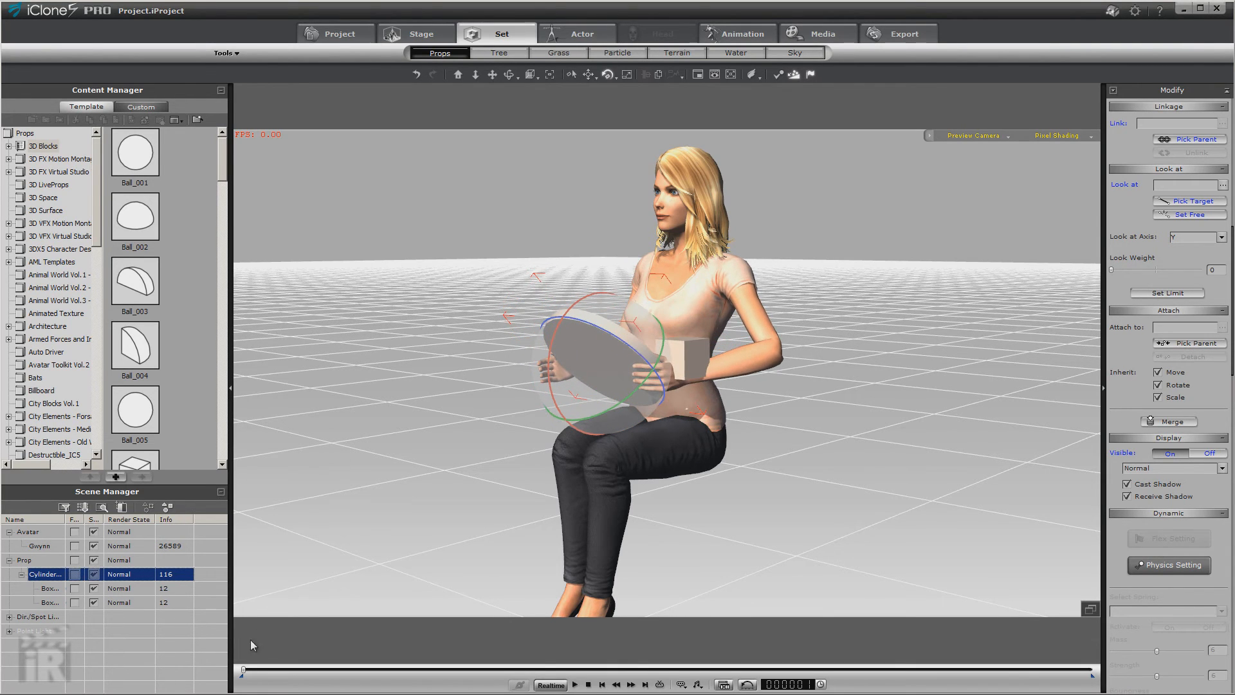
pyautogui.moveTo(243, 670); pyautogui.dragTo(288, 669)
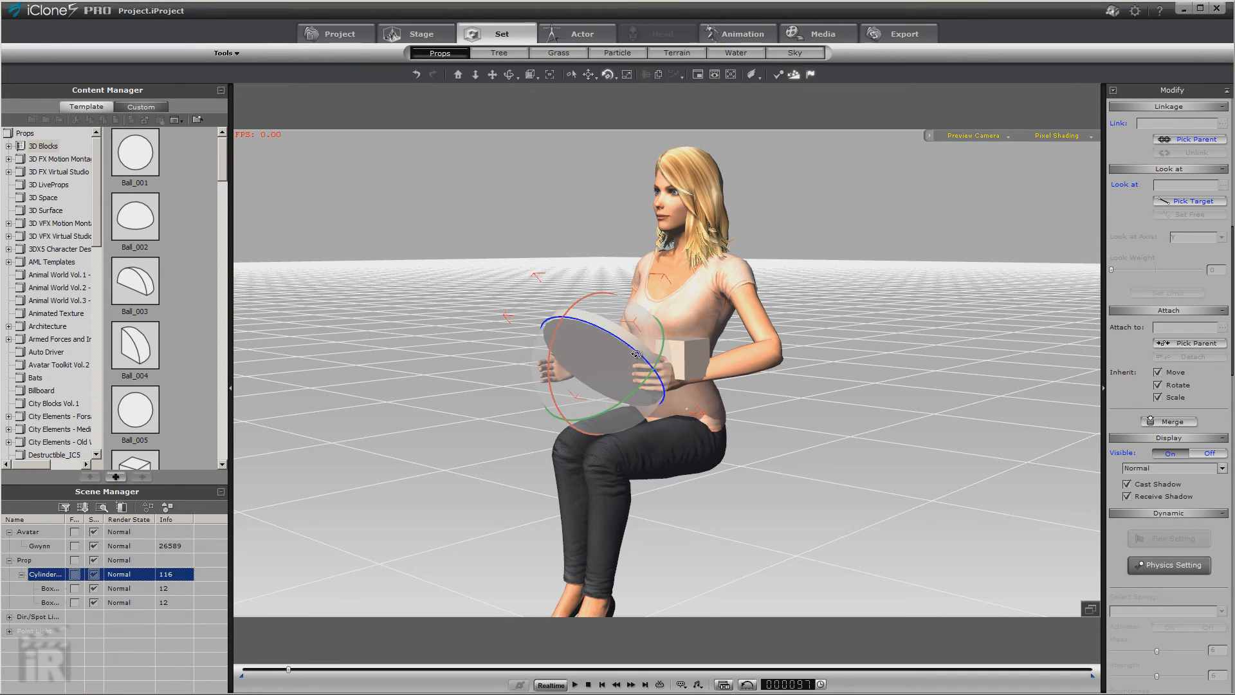
pyautogui.moveTo(636, 353); pyautogui.dragTo(619, 382)
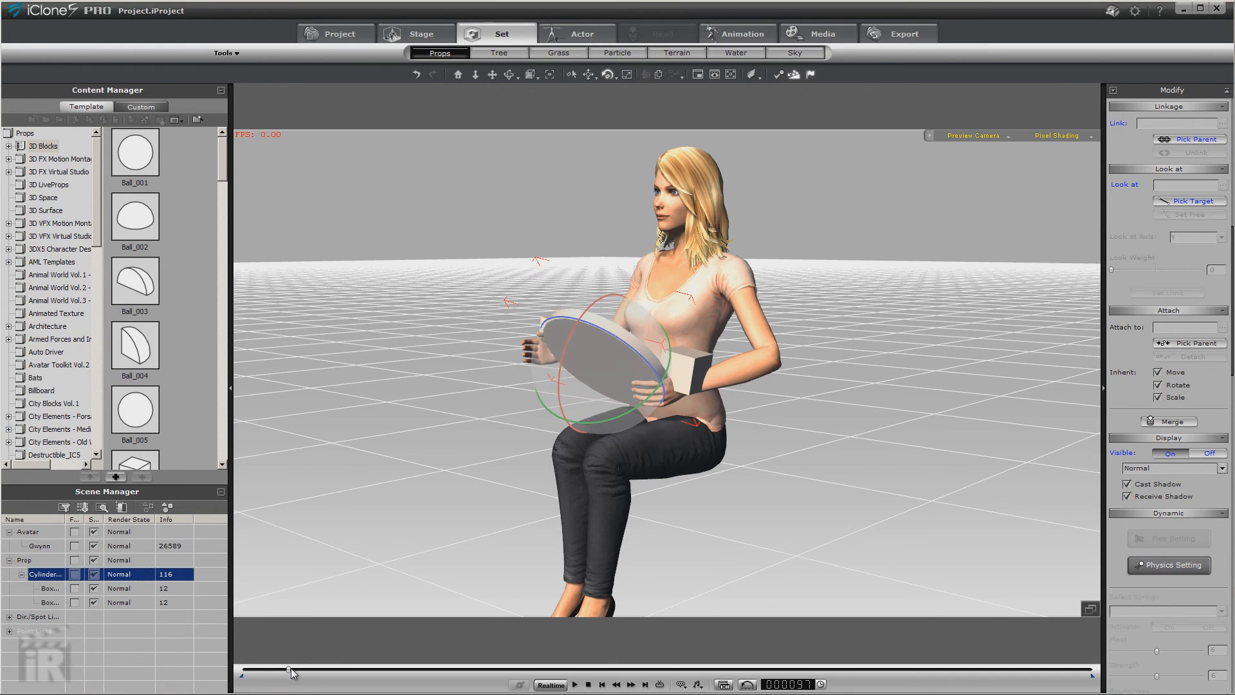
pyautogui.moveTo(288, 671); pyautogui.dragTo(359, 671)
pyautogui.moveTo(616, 337); pyautogui.dragTo(593, 352)
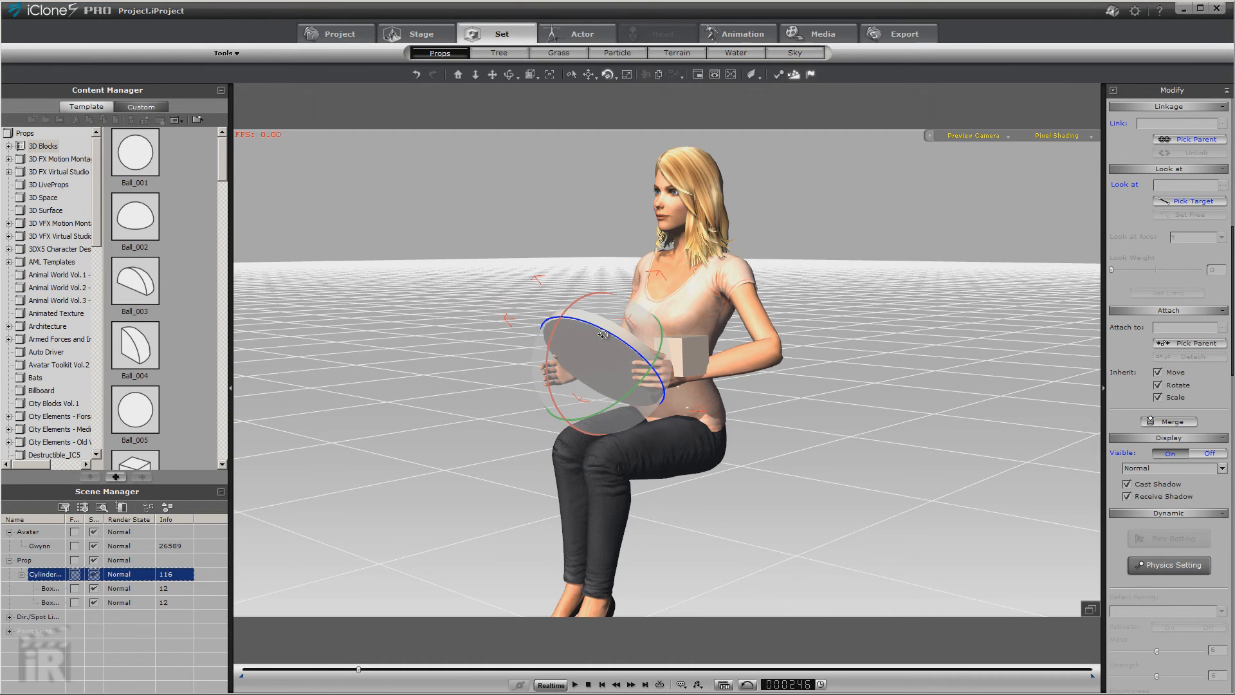
pyautogui.click(462, 671)
pyautogui.moveTo(630, 355); pyautogui.dragTo(636, 353)
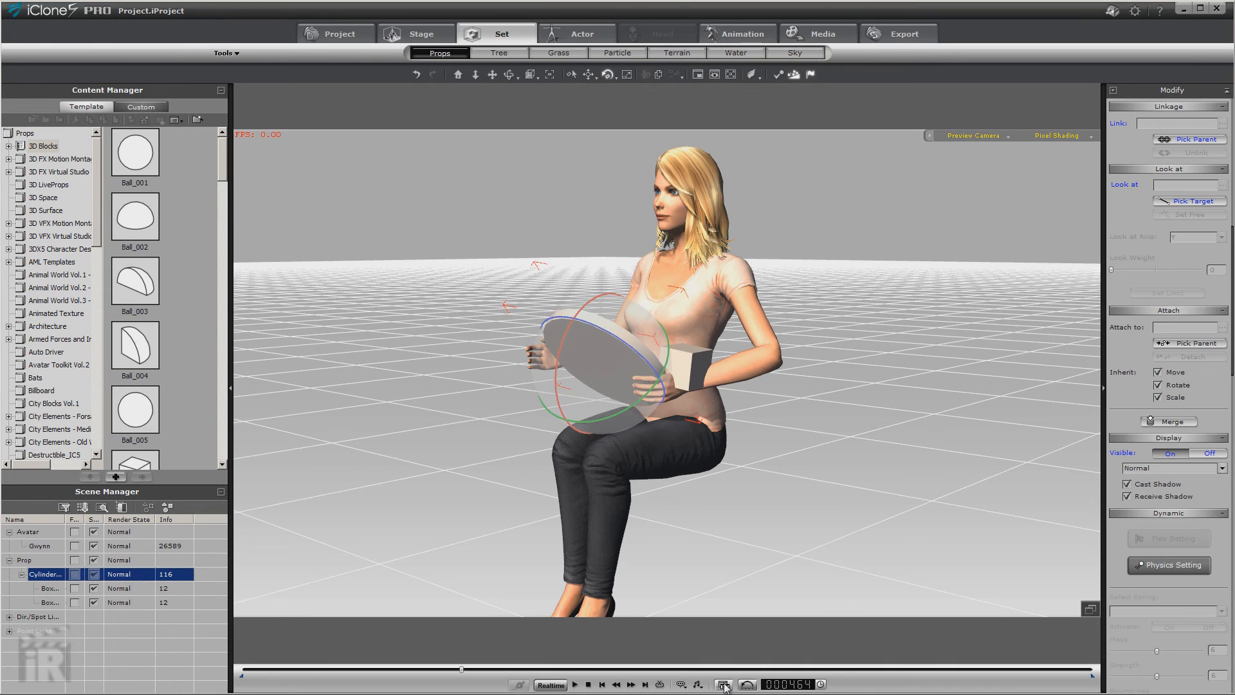
# Play the animation from the first frame to check how the hands follow the disc, and stop playback
pyautogui.click(601, 685)
pyautogui.click(576, 685)
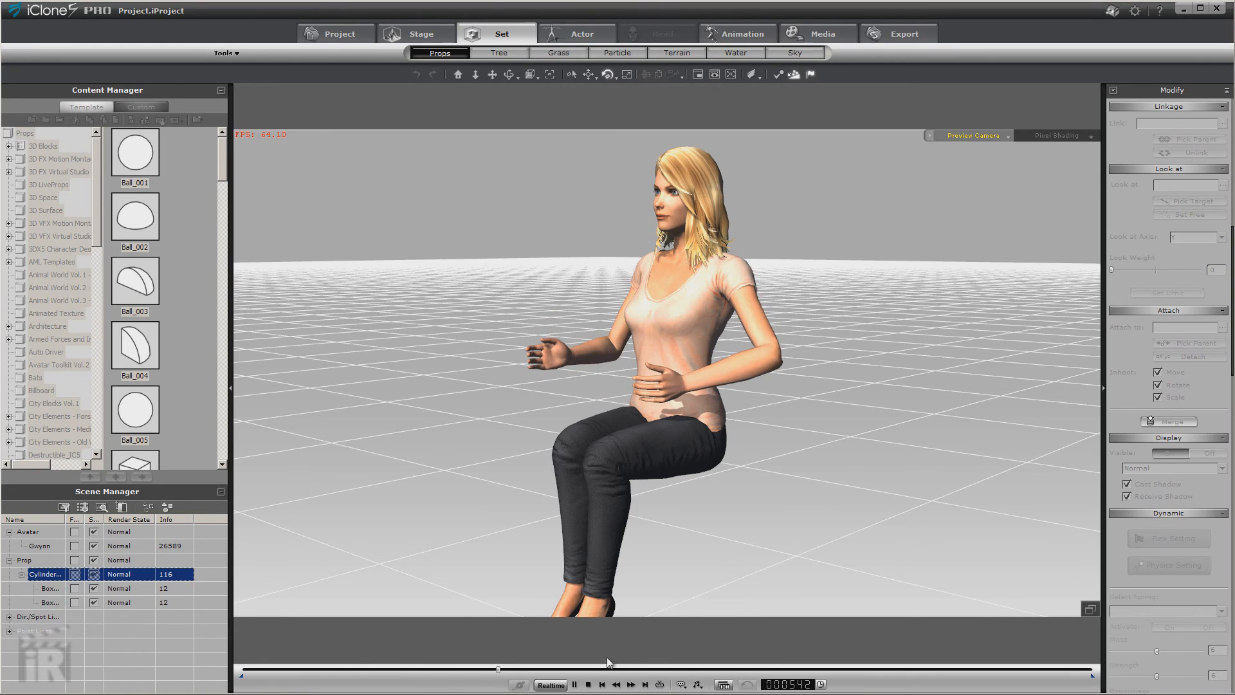
pyautogui.click(588, 684)
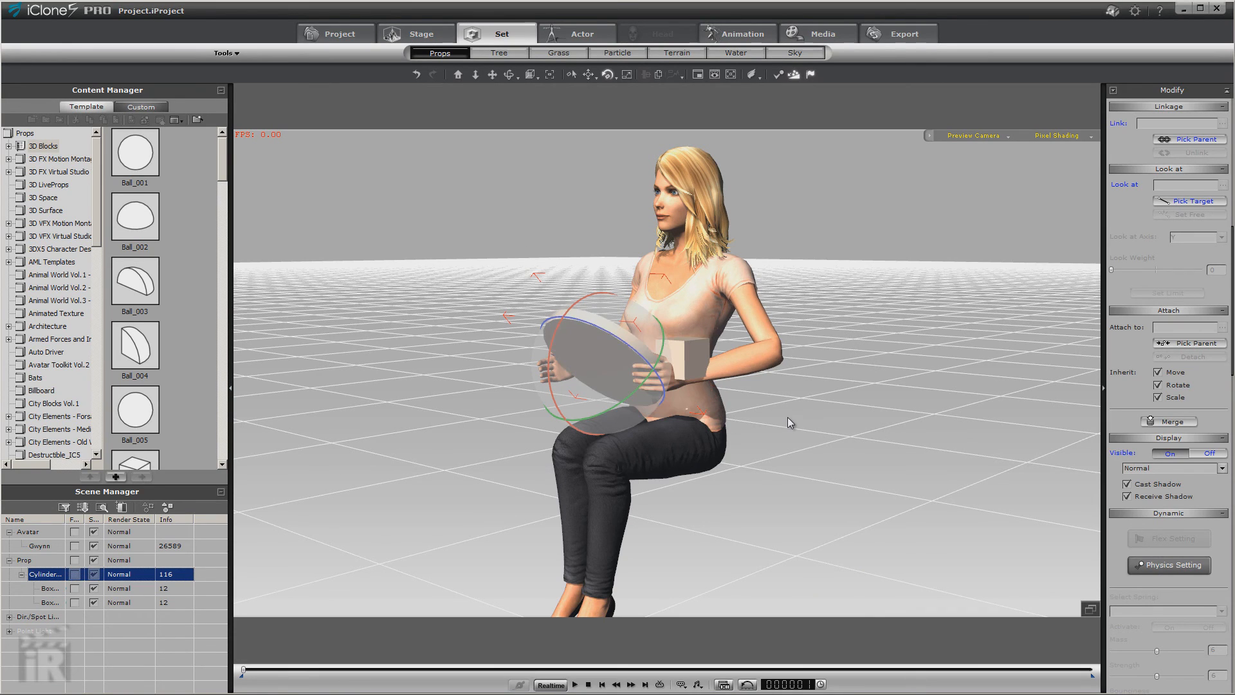
# Select the cylinder prop that carries the two attached boxes
pyautogui.click(50, 577)
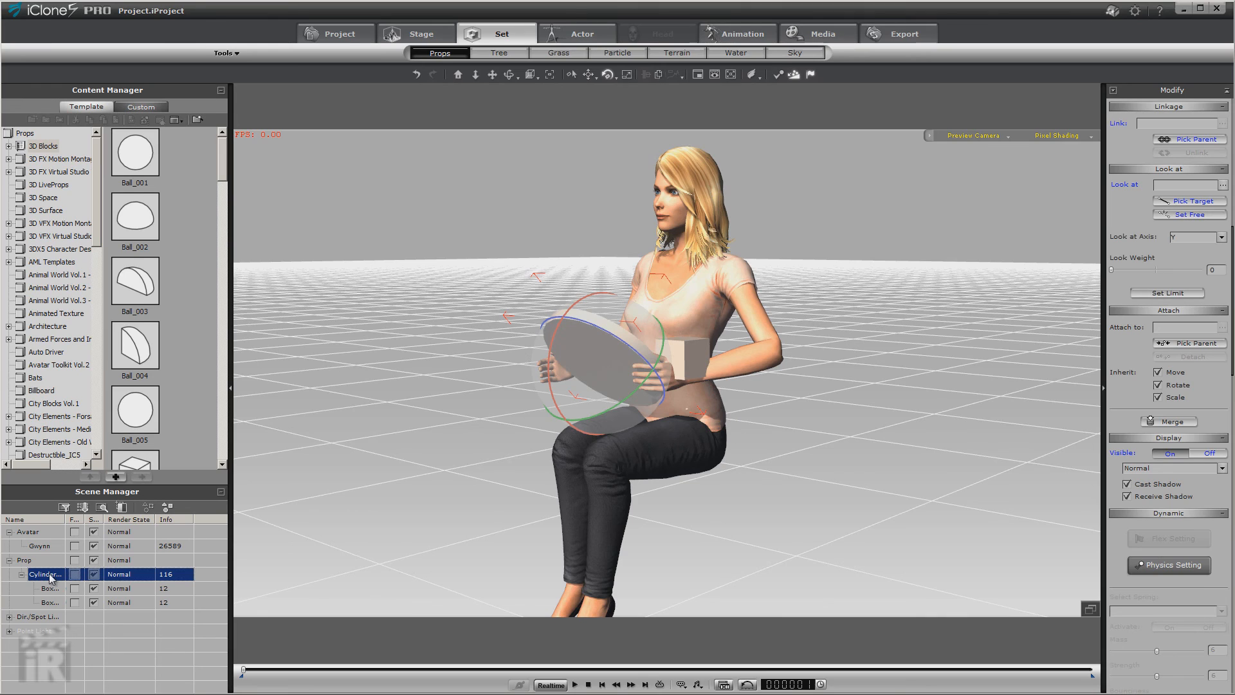